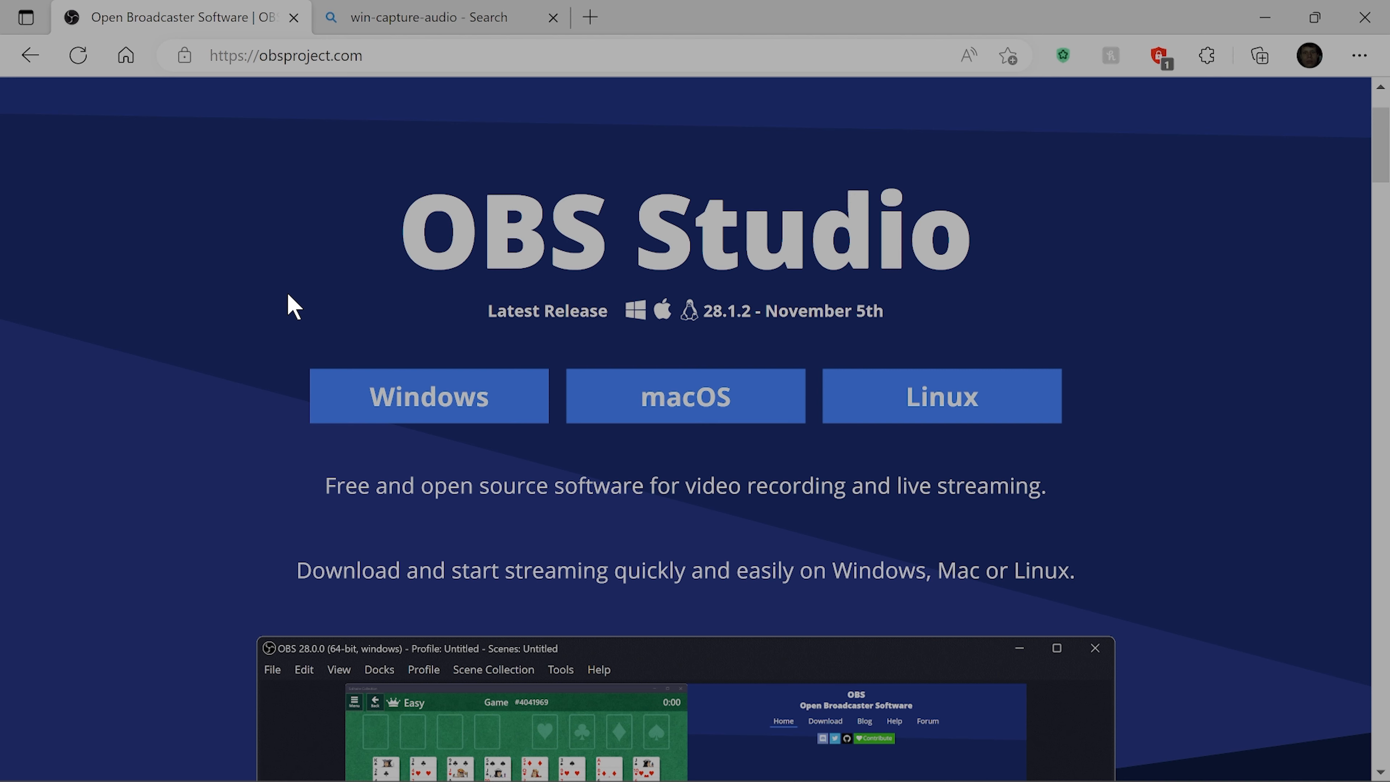
Step: Switch to OBS Studio and review the output settings and the global audio devices
{"action": "mouse_move", "coordinate": [623, 780]}
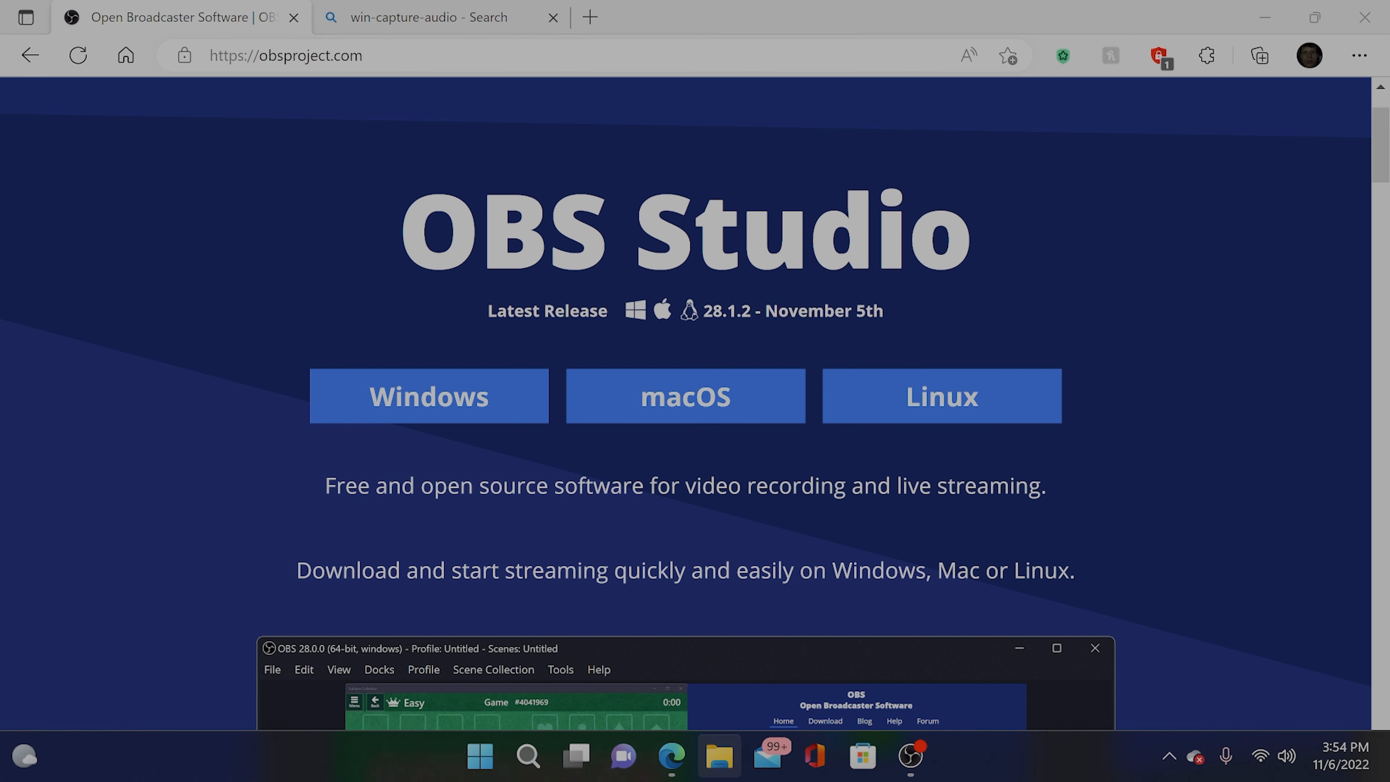
{"action": "left_click", "coordinate": [910, 756]}
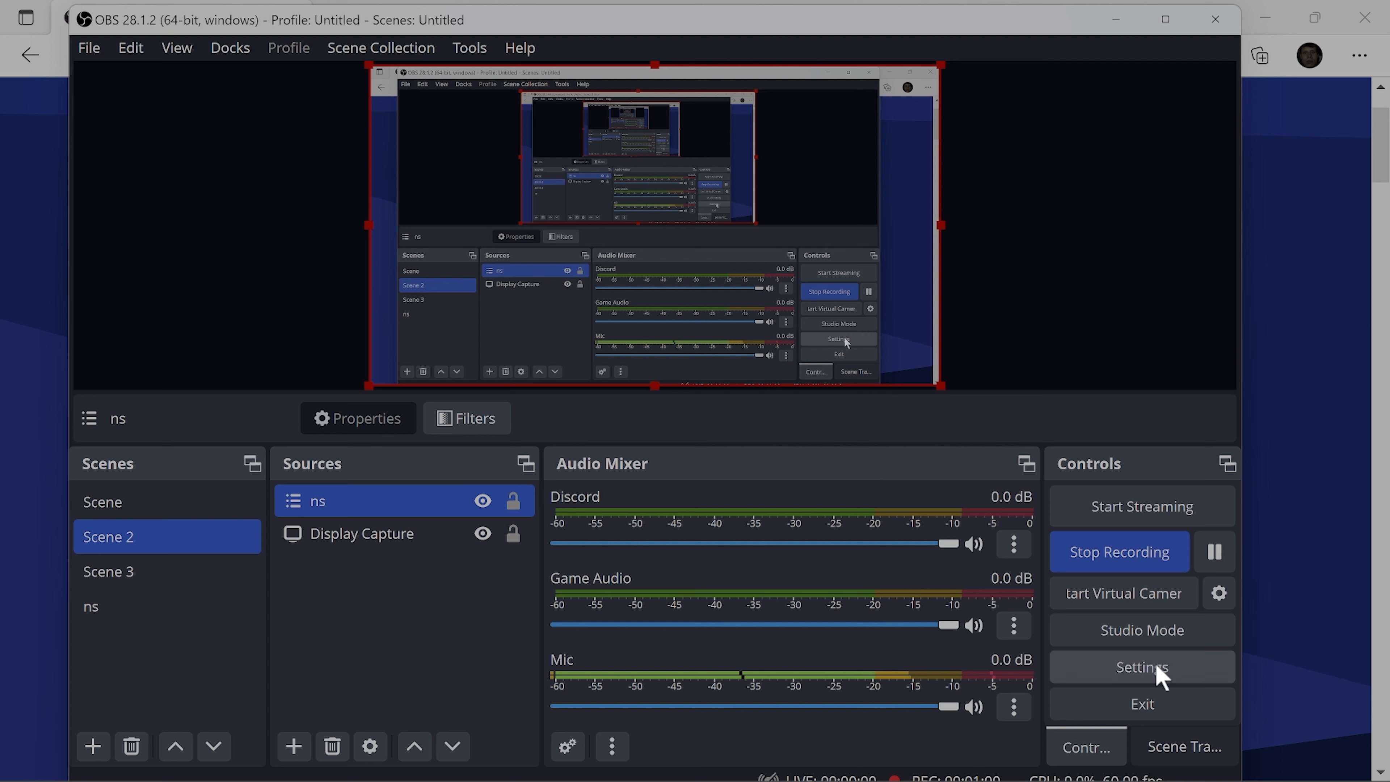
{"action": "left_click", "coordinate": [1158, 678]}
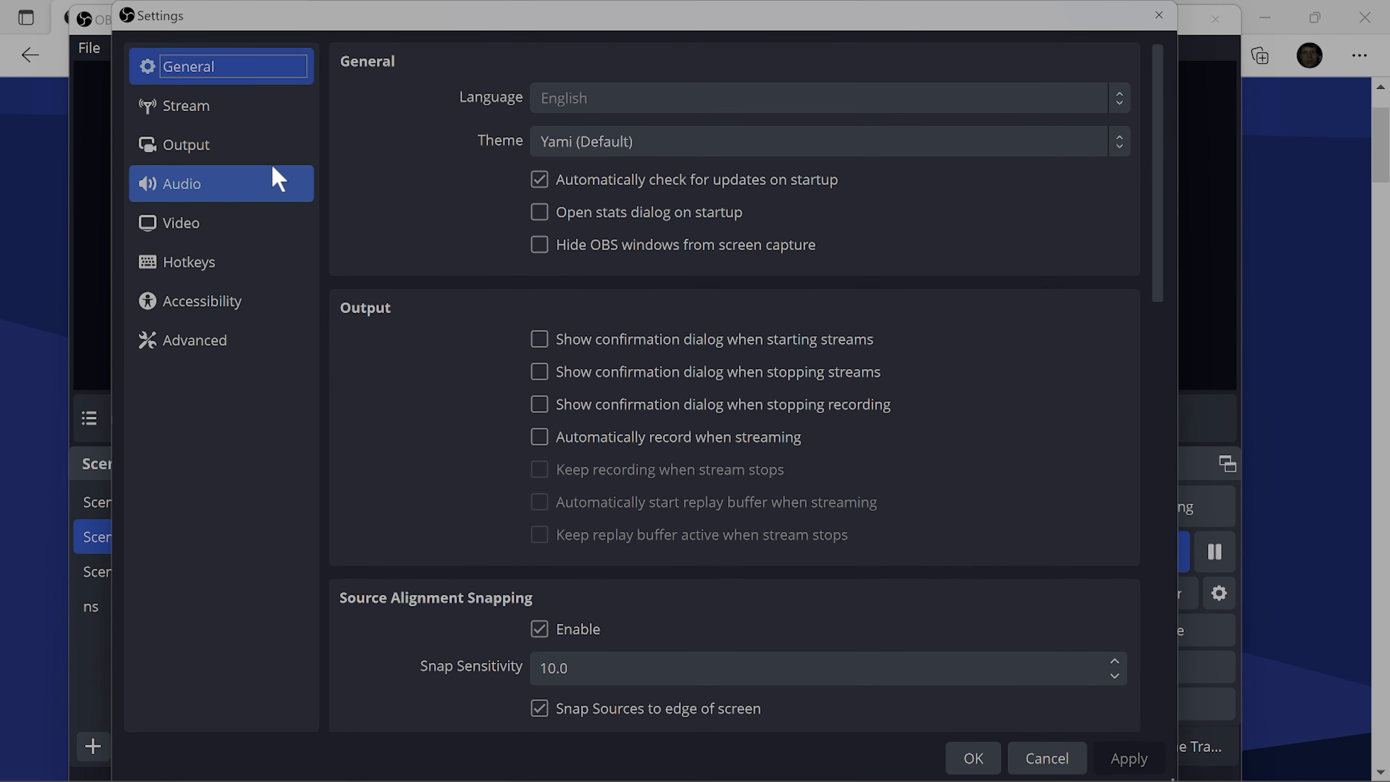
{"action": "left_click", "coordinate": [268, 162]}
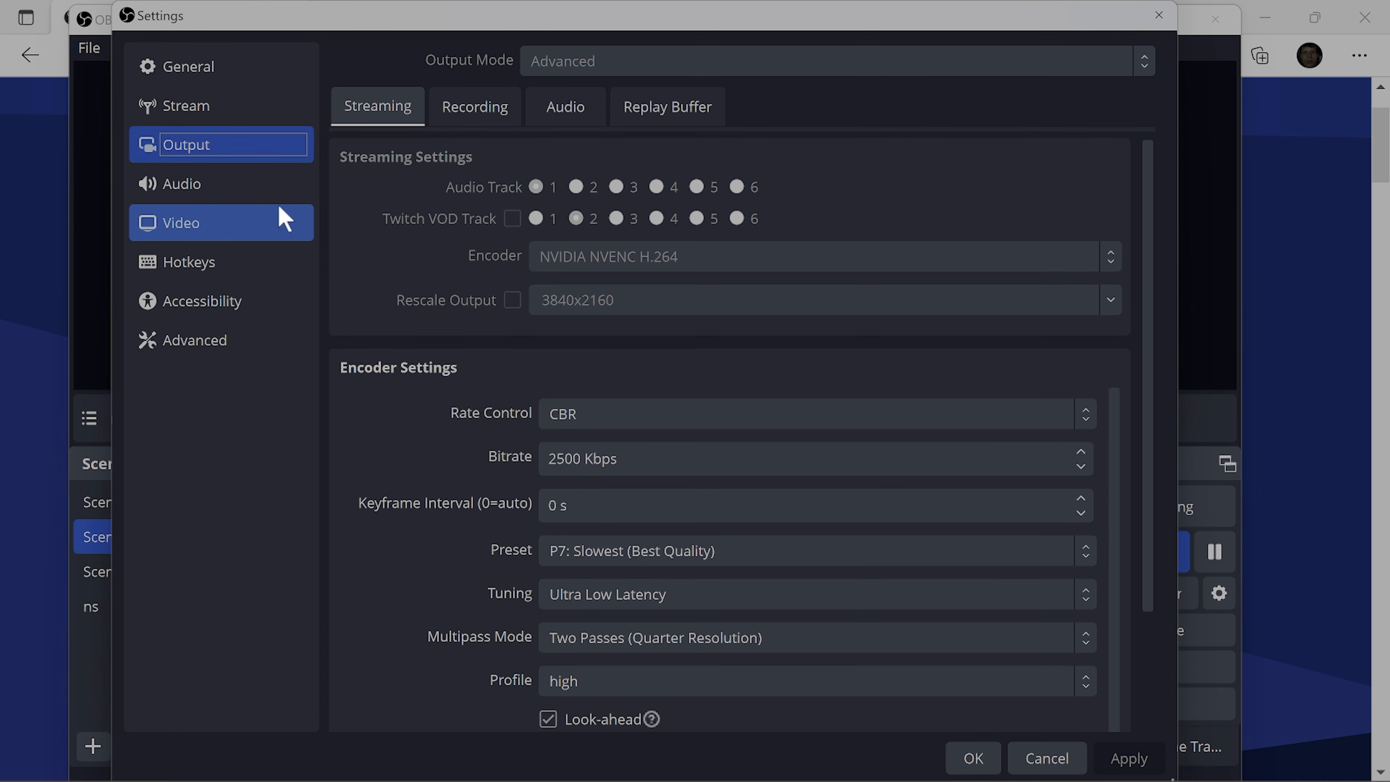
{"action": "left_click", "coordinate": [277, 198]}
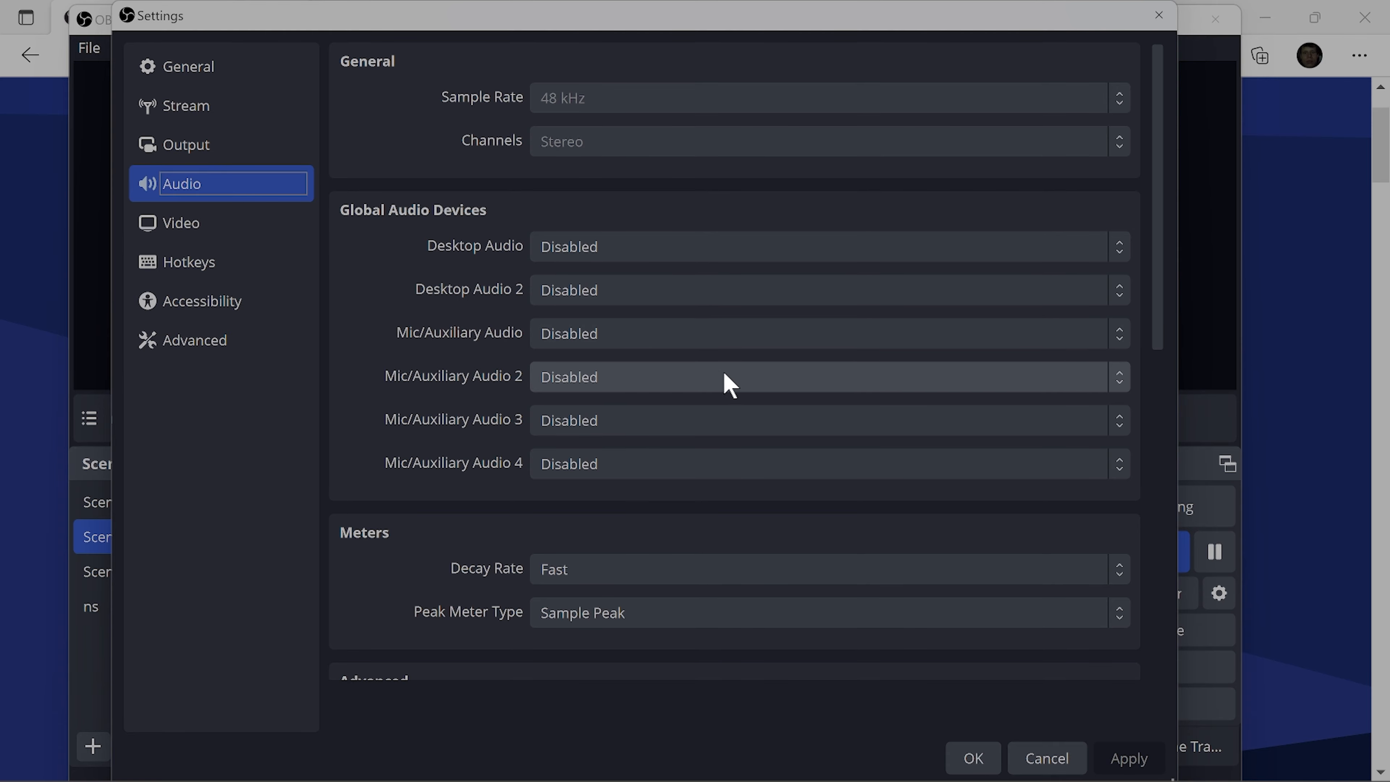
{"action": "left_click", "coordinate": [977, 748]}
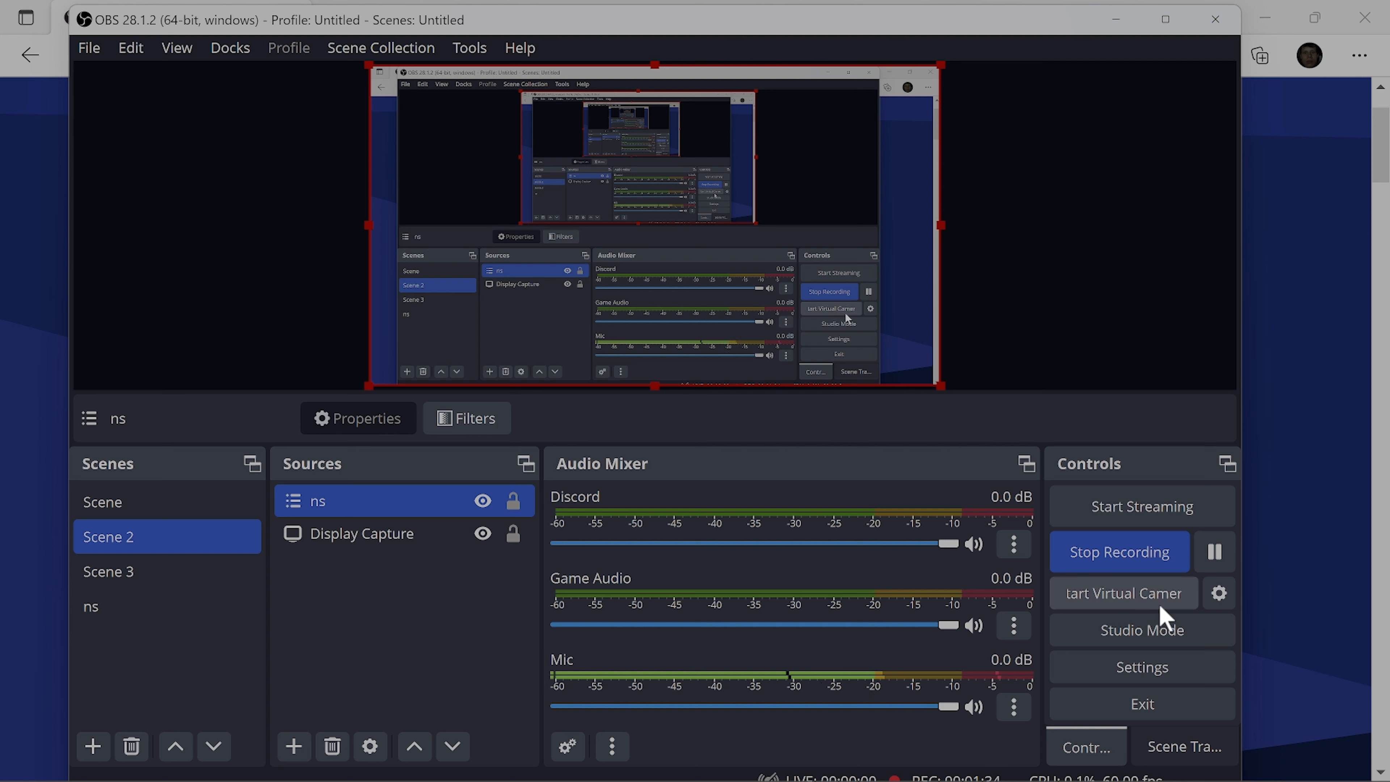
Step: Switch to the browser, open the win-capture-audio v2.2.3-beta GitHub release through its OBS Forums listing, and review the notes and assets
{"action": "left_click", "coordinate": [1253, 602]}
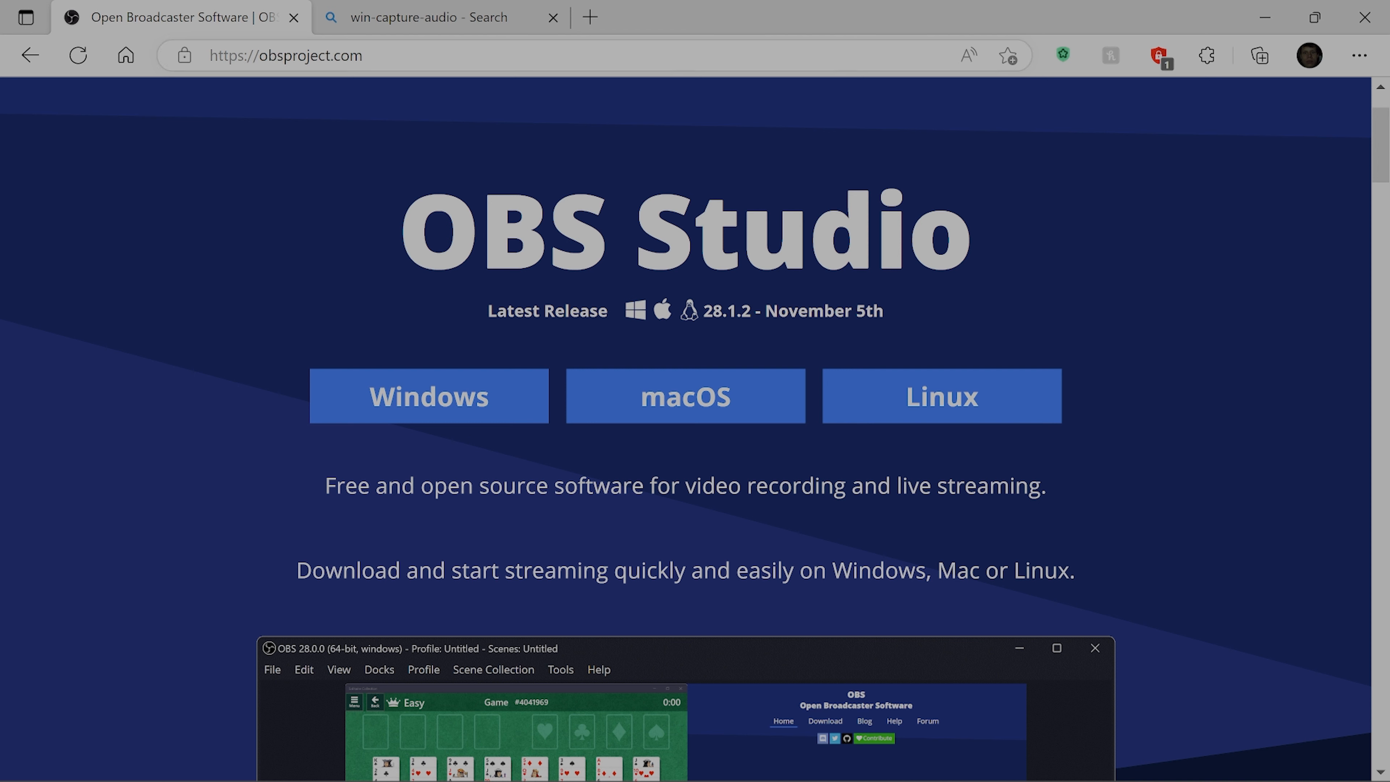
{"action": "left_click", "coordinate": [426, 29]}
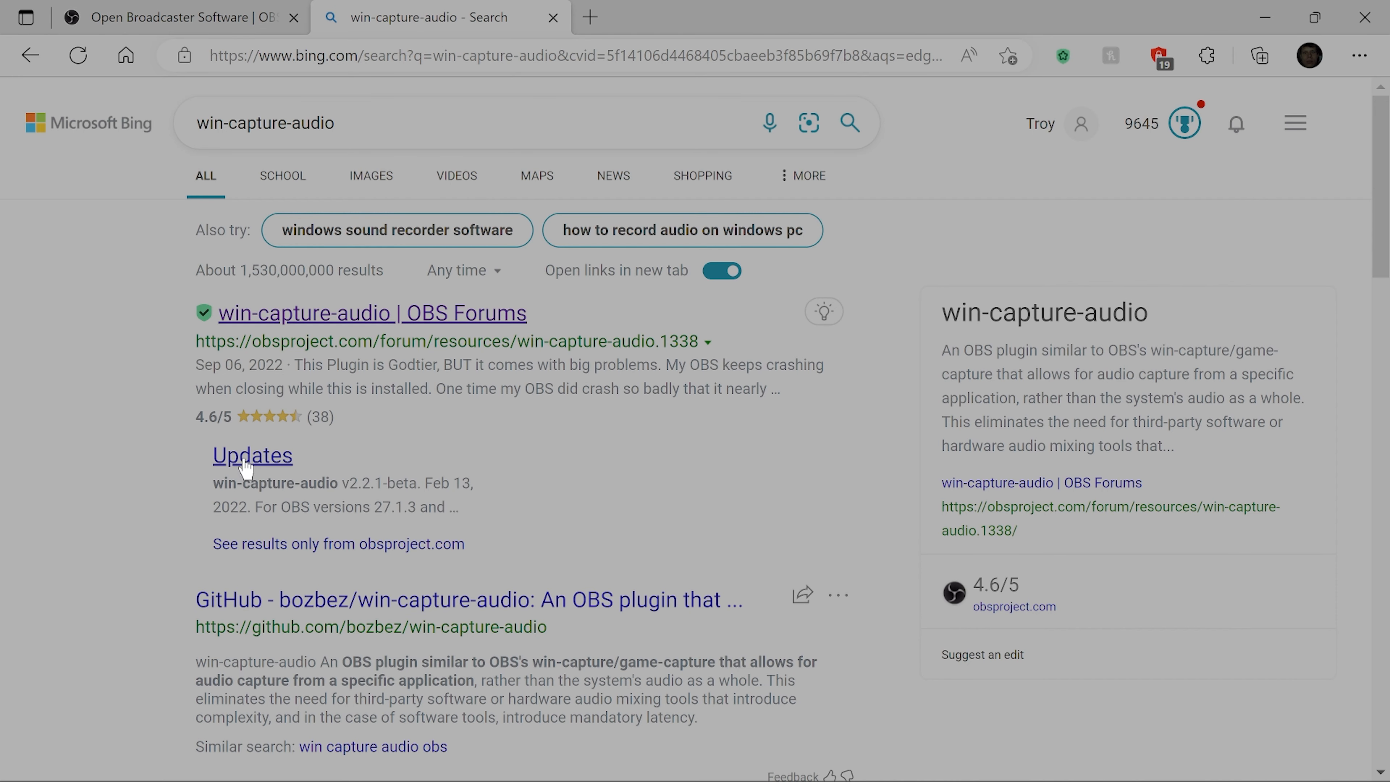
{"action": "left_click", "coordinate": [386, 316]}
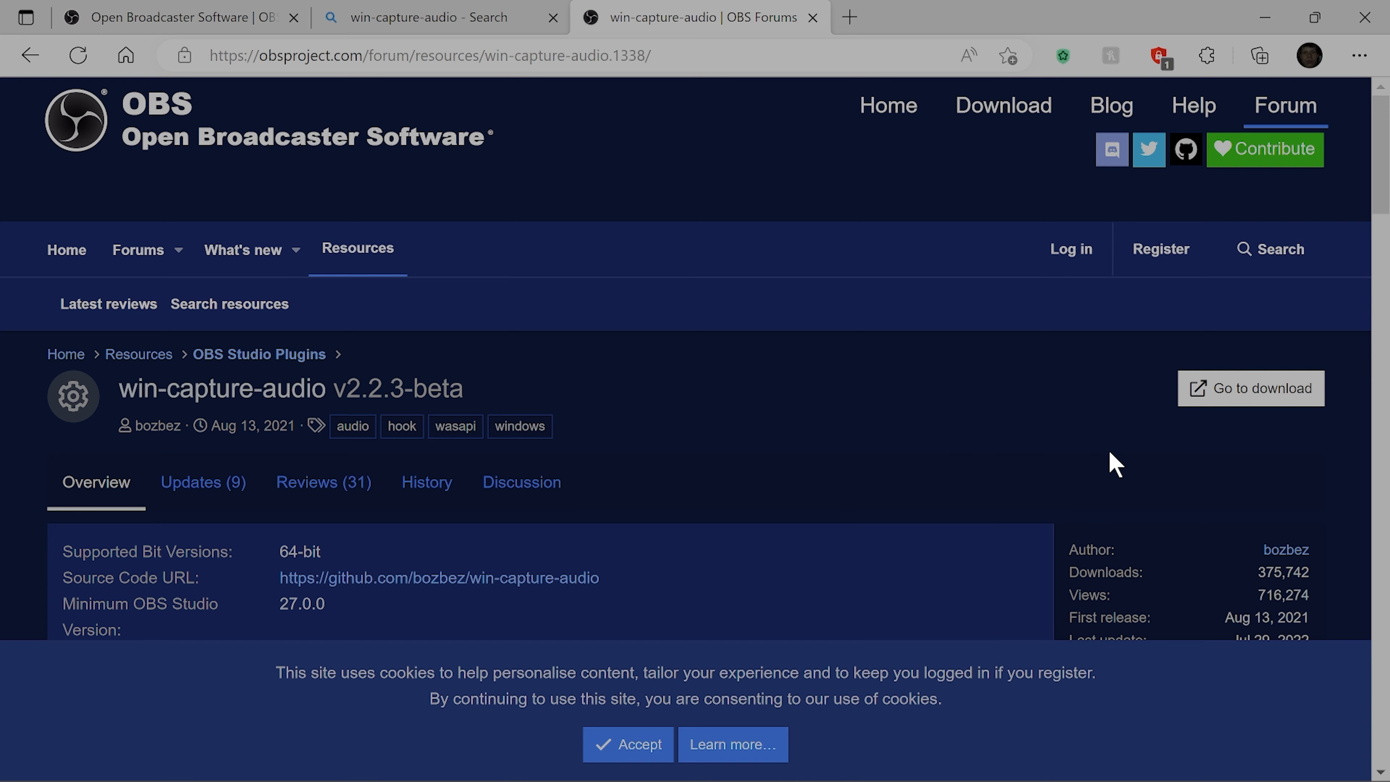
{"action": "left_click", "coordinate": [1202, 404]}
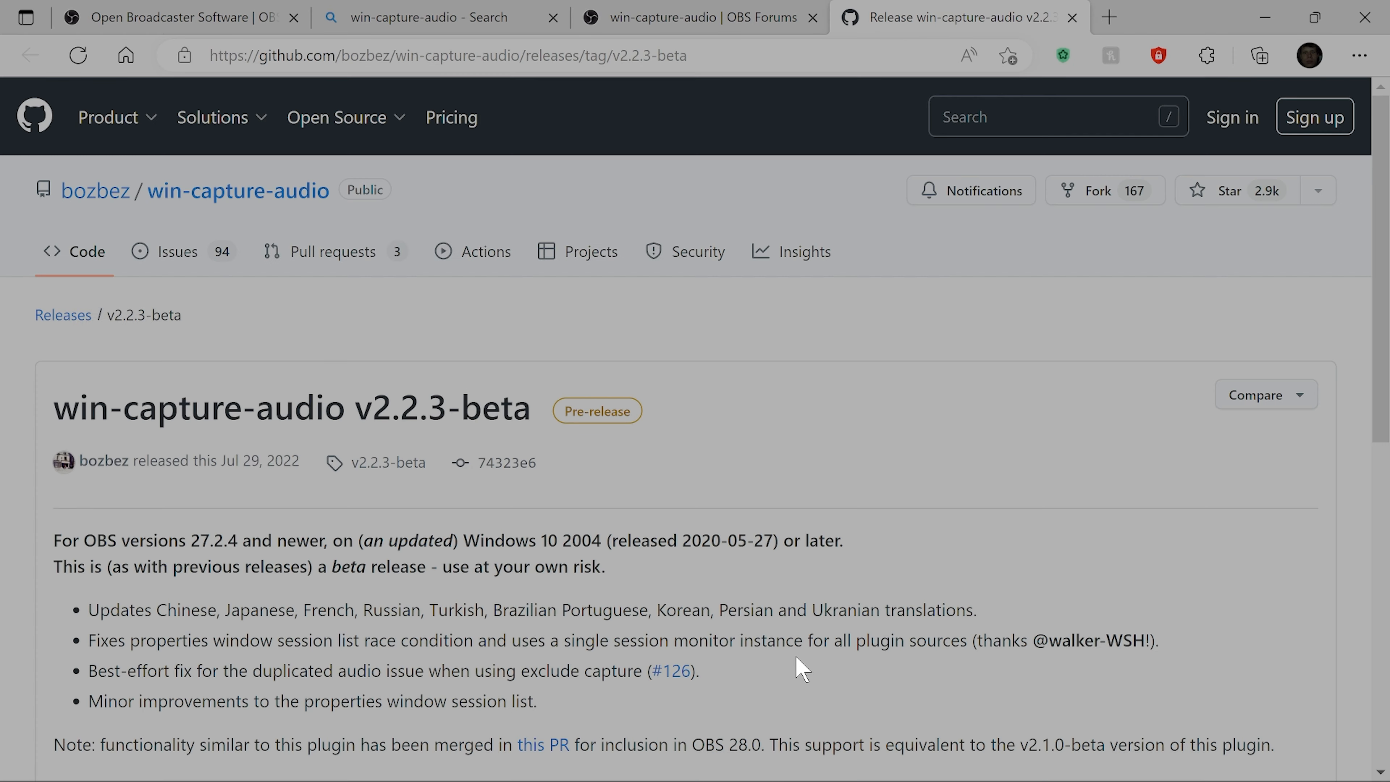
{"action": "scroll", "coordinate": [788, 613], "scroll_direction": "down", "scroll_amount": 2}
{"action": "scroll", "coordinate": [782, 585], "scroll_direction": "down", "scroll_amount": 7}
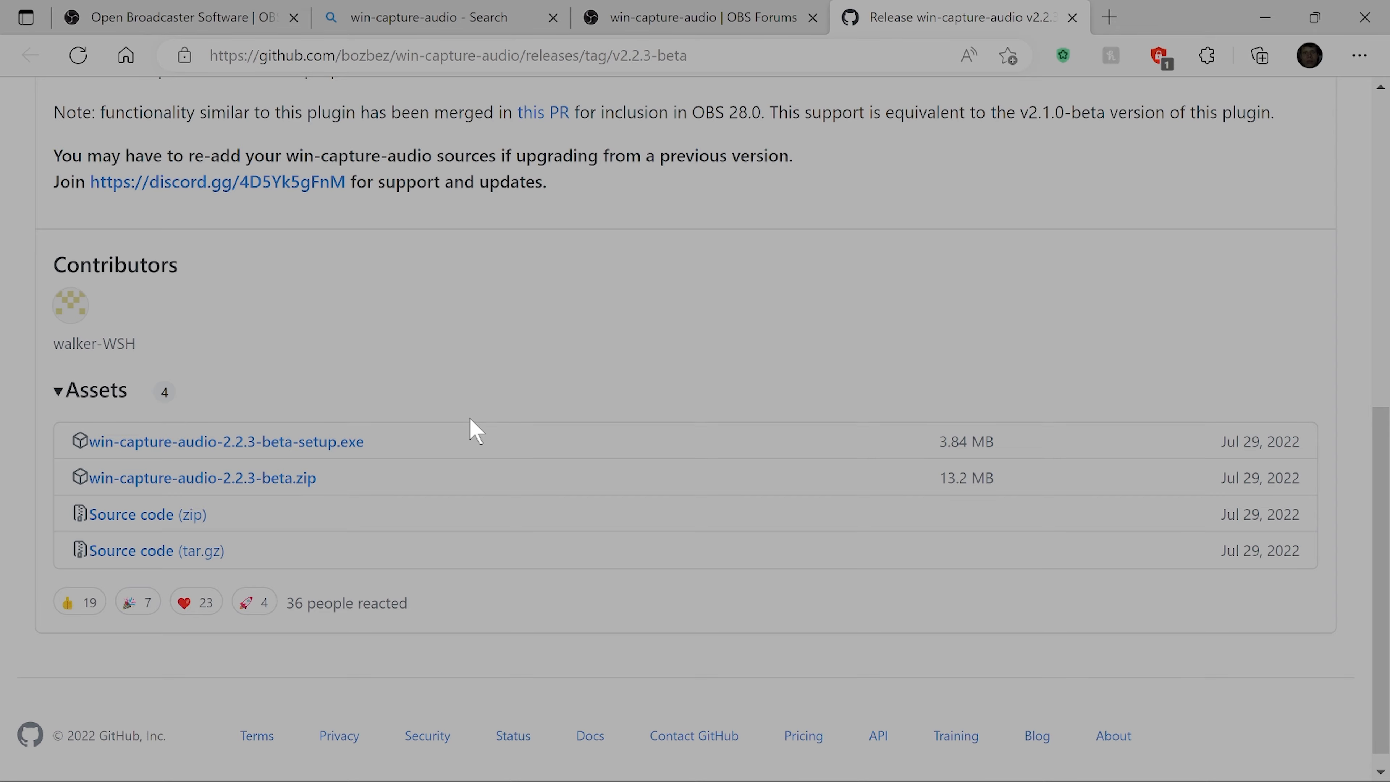
{"action": "scroll", "coordinate": [475, 430], "scroll_direction": "up", "scroll_amount": 8}
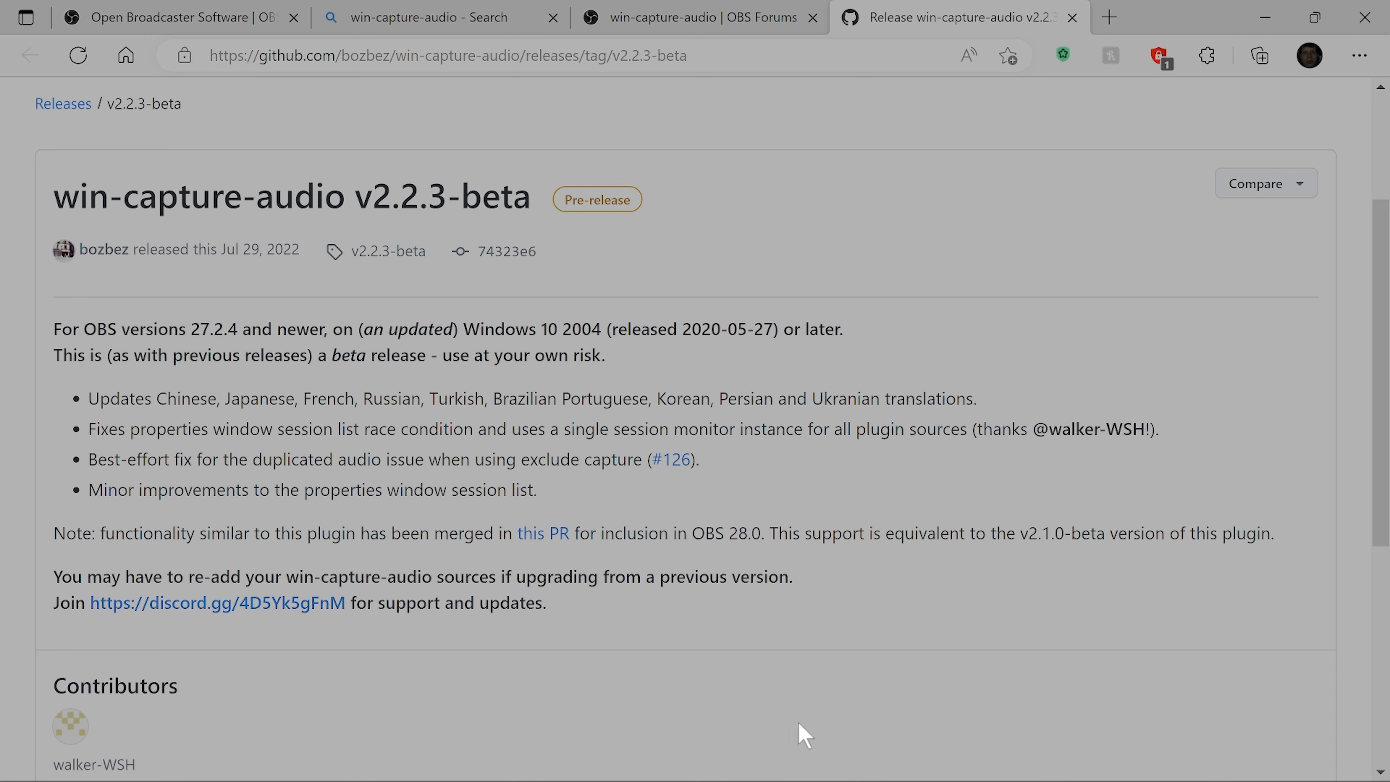
Step: Switch back to OBS Studio and view the source types that can be added to Scene 2
{"action": "mouse_move", "coordinate": [828, 776]}
{"action": "mouse_move", "coordinate": [909, 759]}
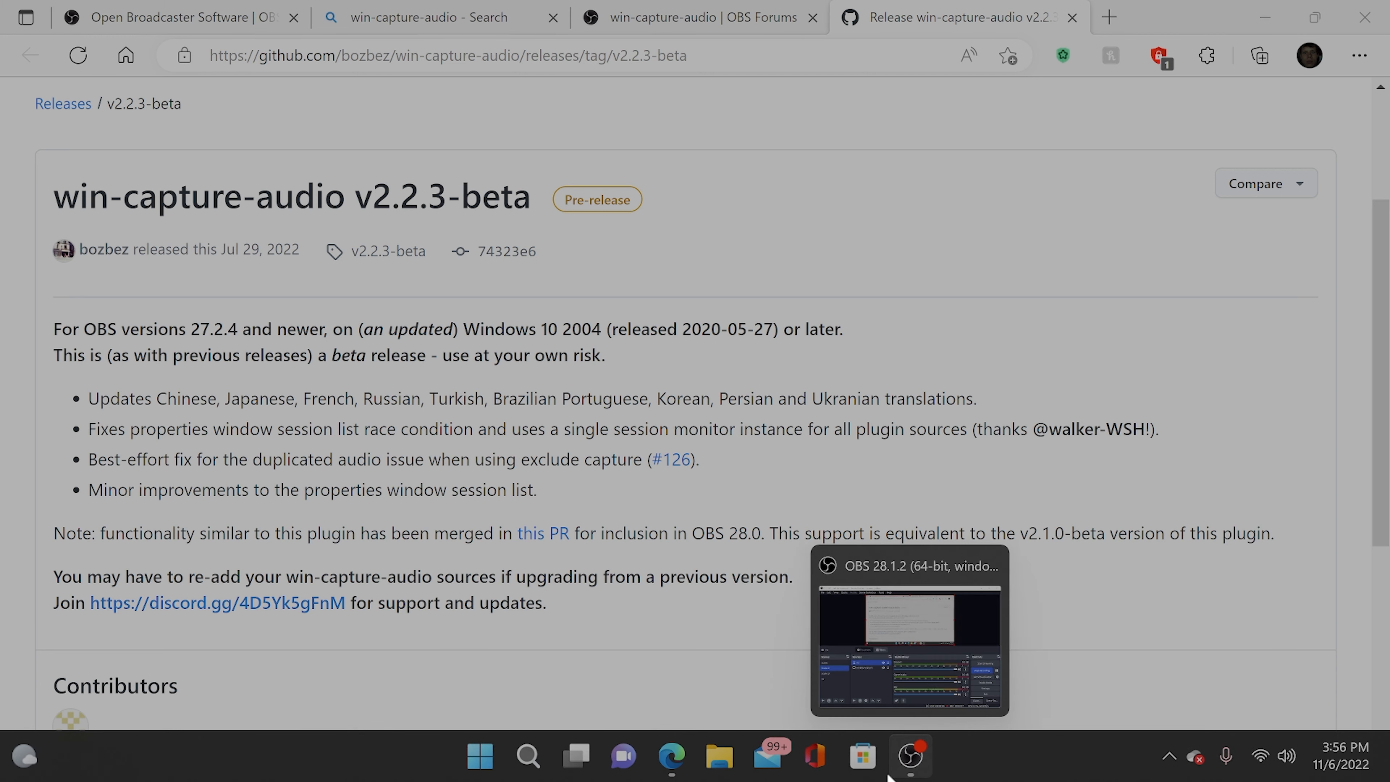
{"action": "left_click", "coordinate": [924, 635]}
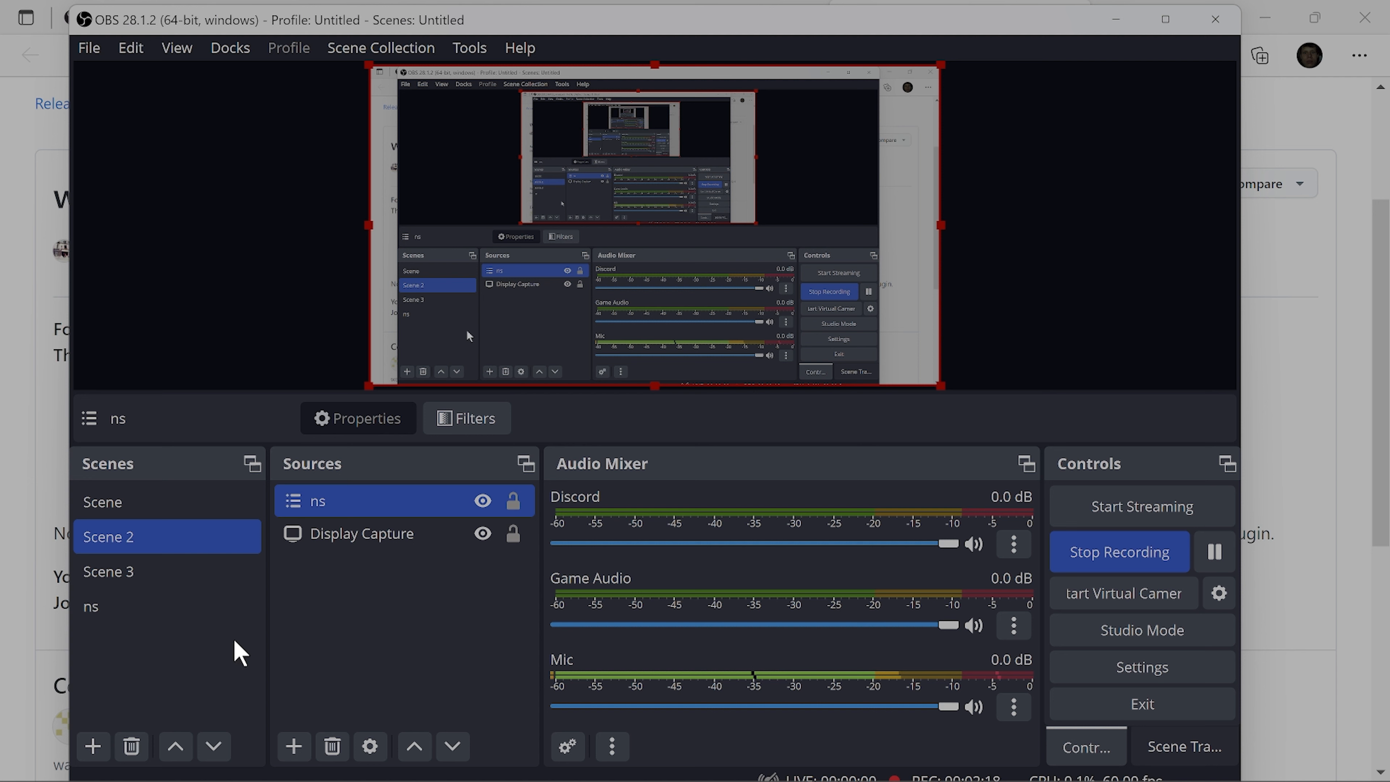
{"action": "left_click", "coordinate": [294, 746]}
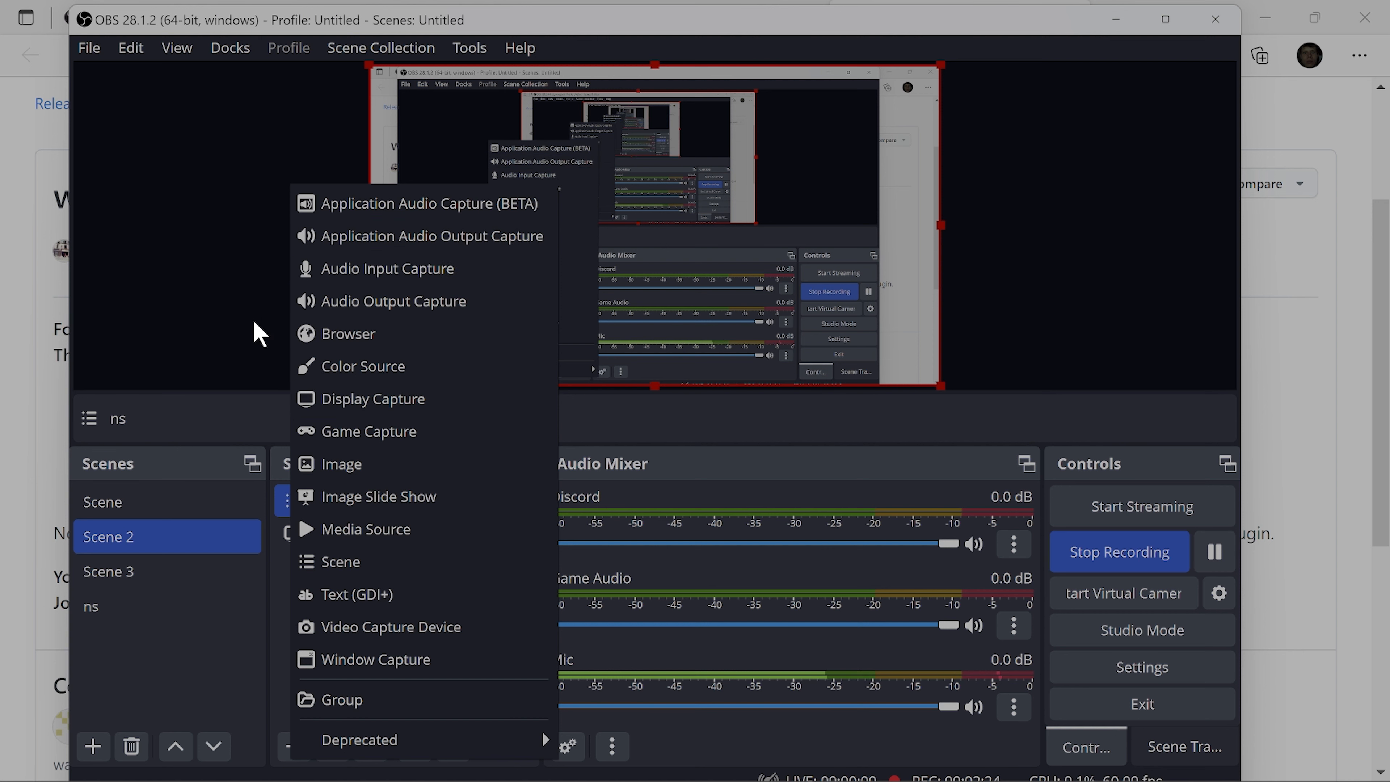
{"action": "left_click", "coordinate": [226, 353]}
Step: Switch to the ns scene and check the window or device assigned to its Discord, Game Audio, Mic and Display Capture 2 sources
{"action": "double_click", "coordinate": [193, 606]}
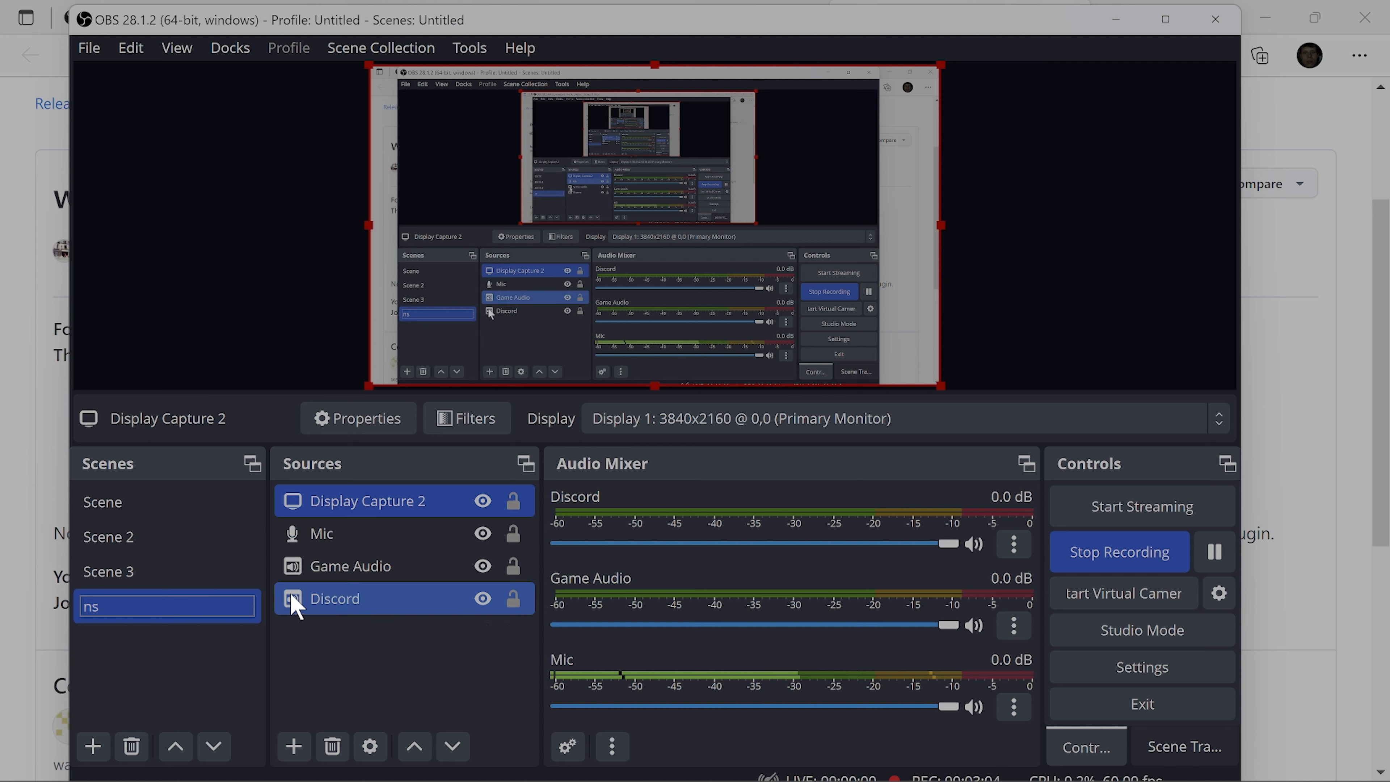
{"action": "left_click", "coordinate": [335, 599]}
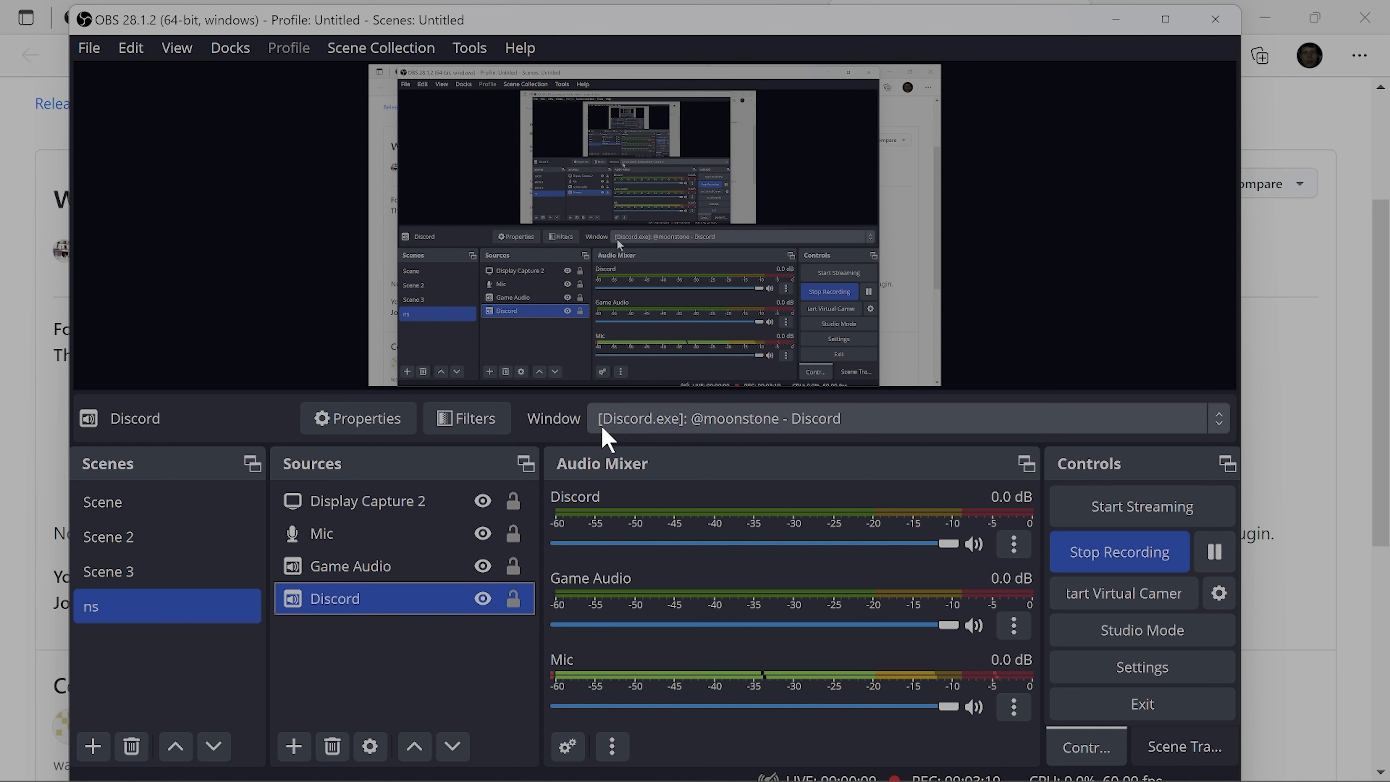
{"action": "left_click", "coordinate": [405, 572]}
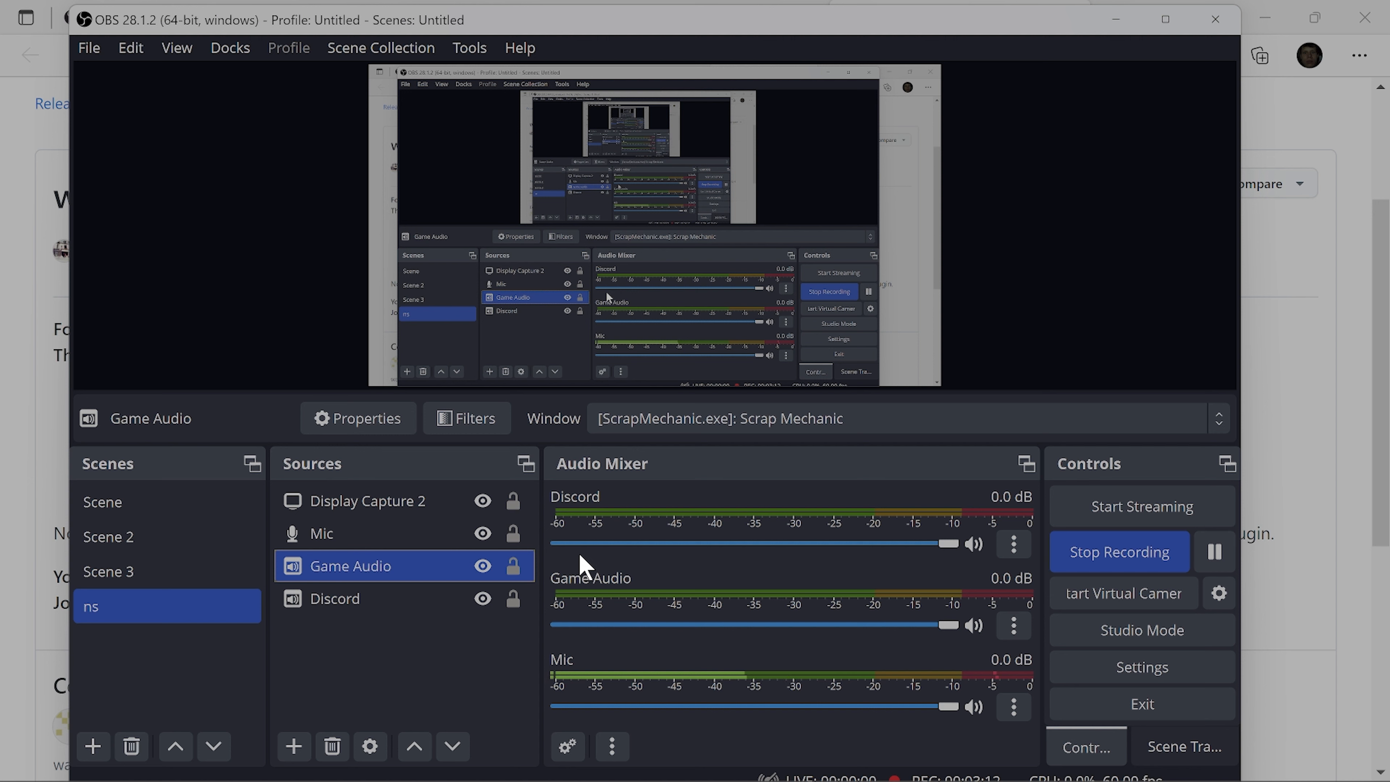
{"action": "left_click", "coordinate": [404, 596]}
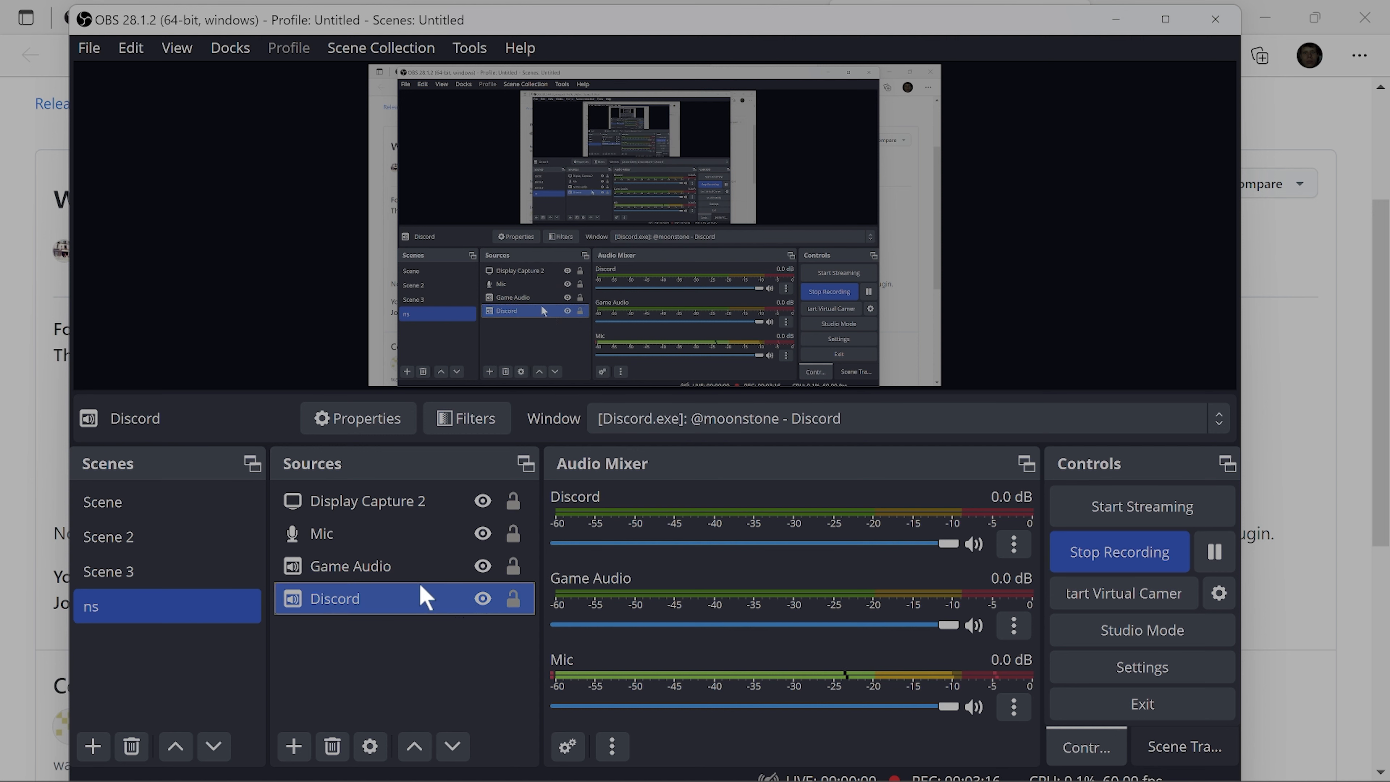
{"action": "left_click", "coordinate": [419, 569]}
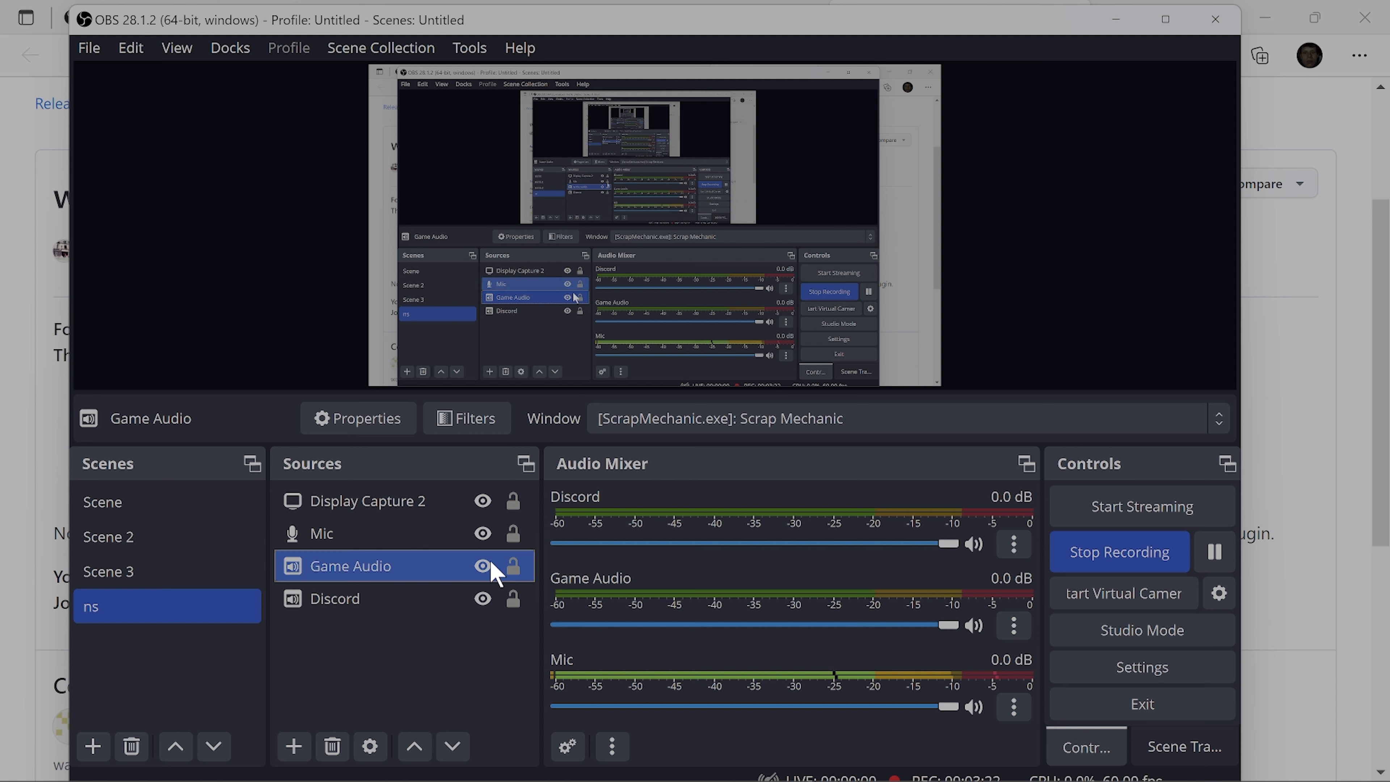
{"action": "left_click", "coordinate": [447, 542]}
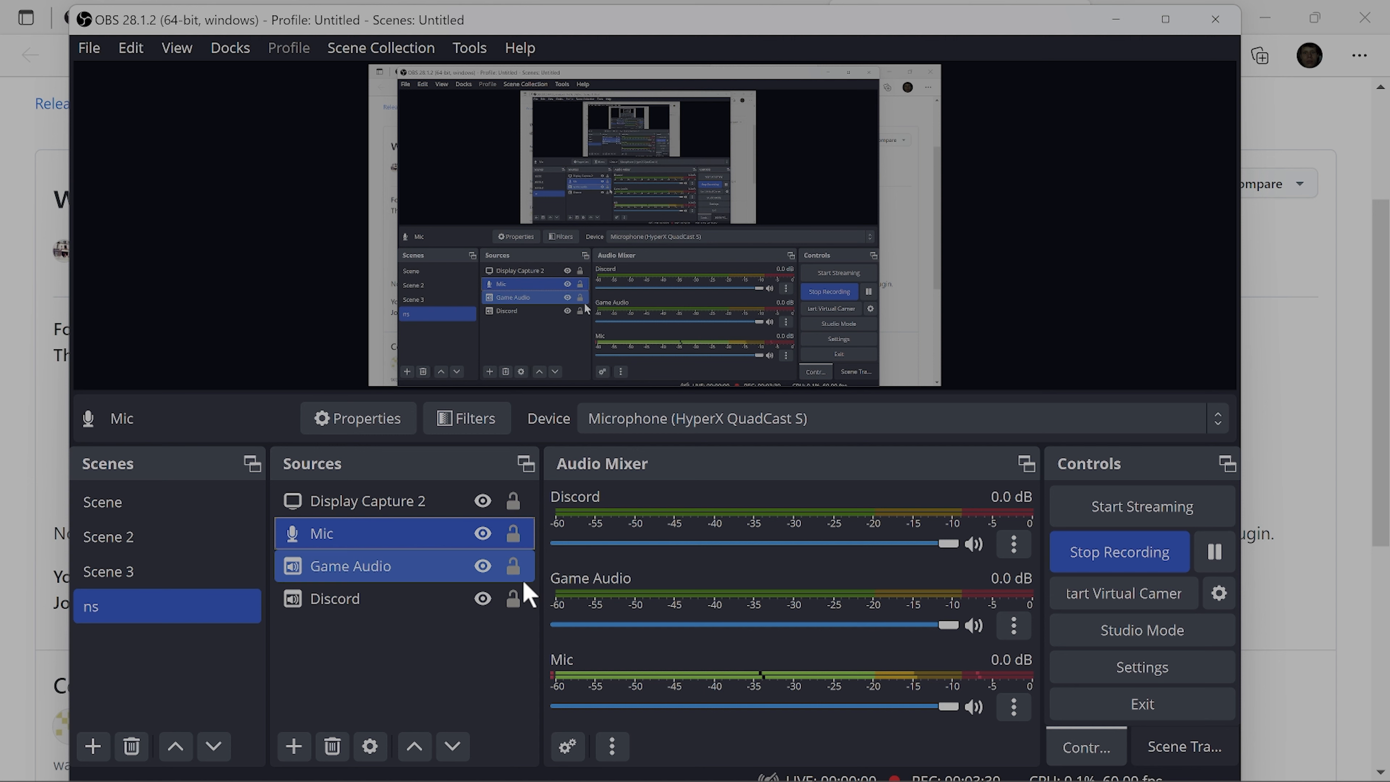
{"action": "left_click", "coordinate": [437, 513]}
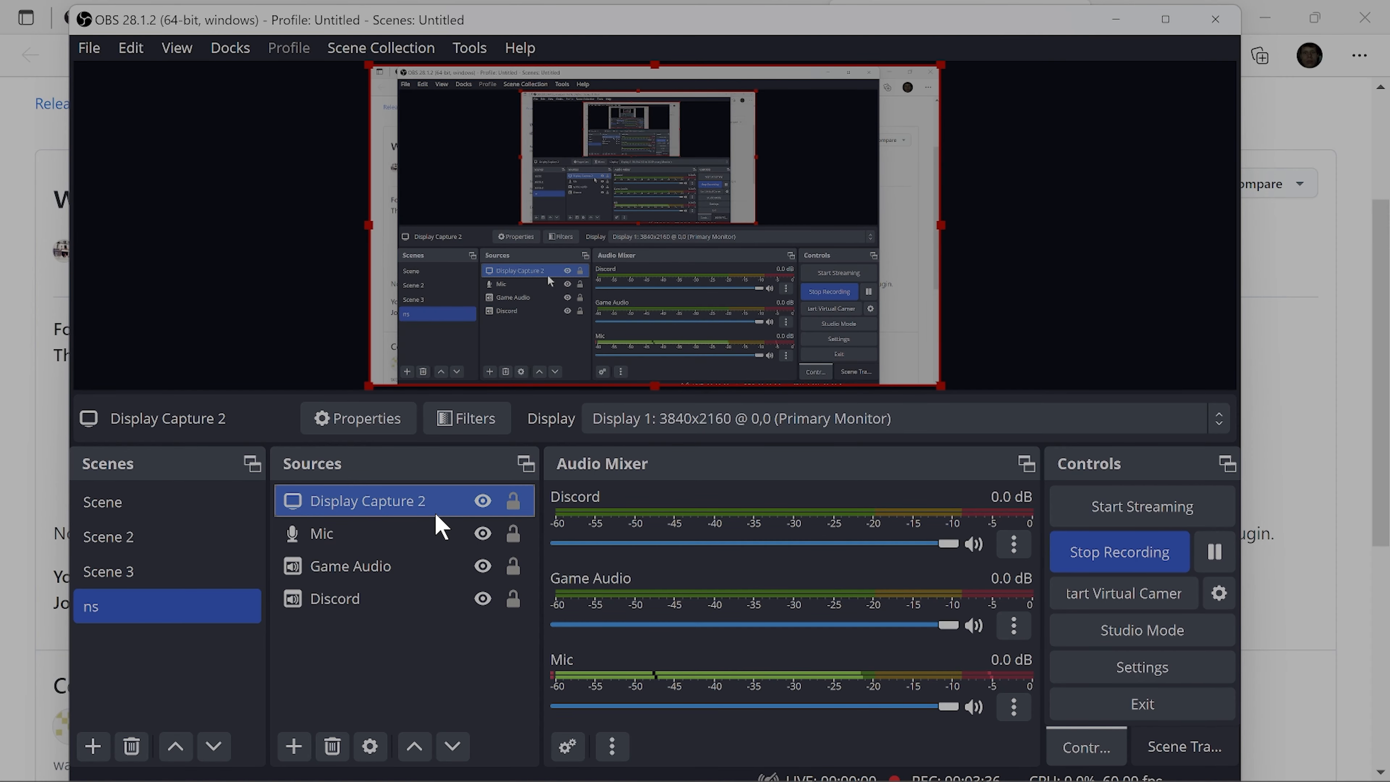
{"action": "left_click", "coordinate": [417, 537], "text": "ctrl"}
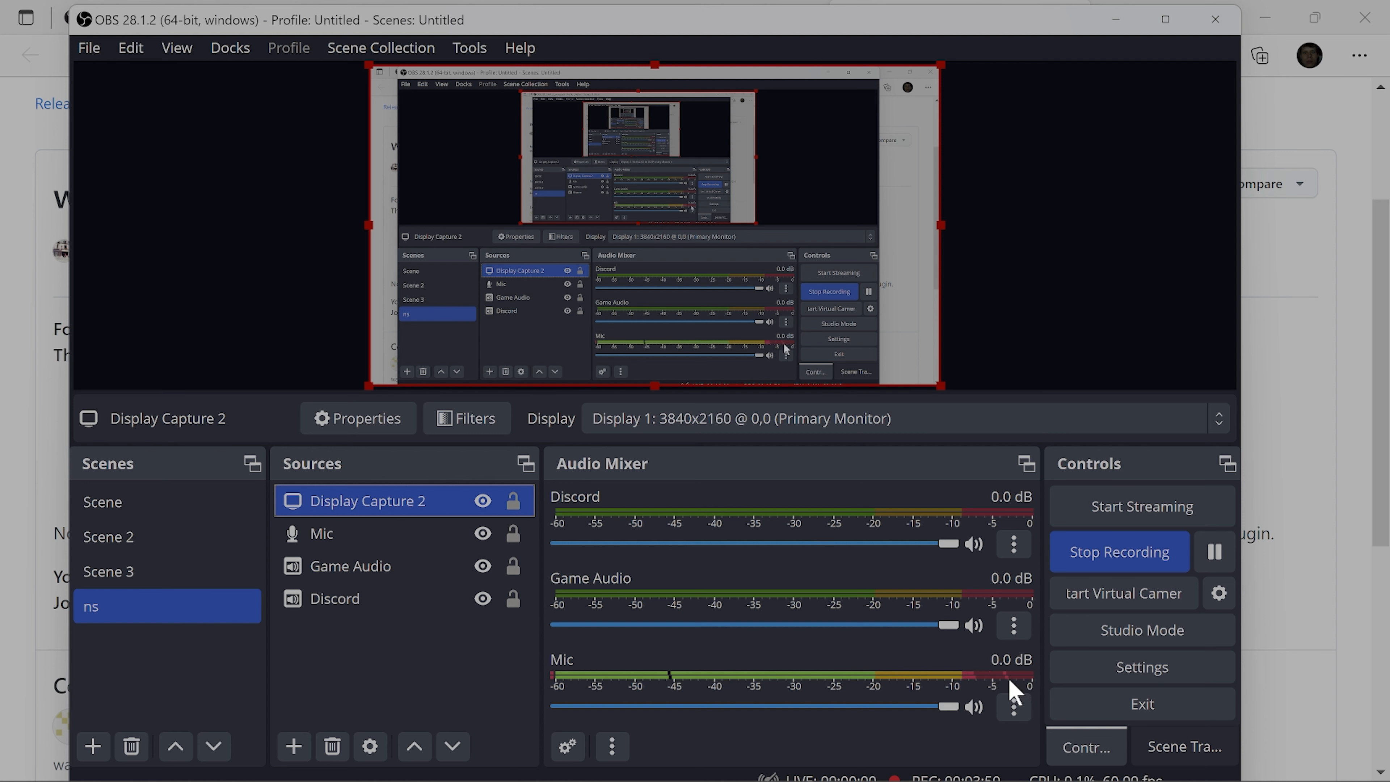
Step: Review the track assignments of the Discord, Game Audio and Mic sources in the advanced audio properties
{"action": "left_click", "coordinate": [1014, 708]}
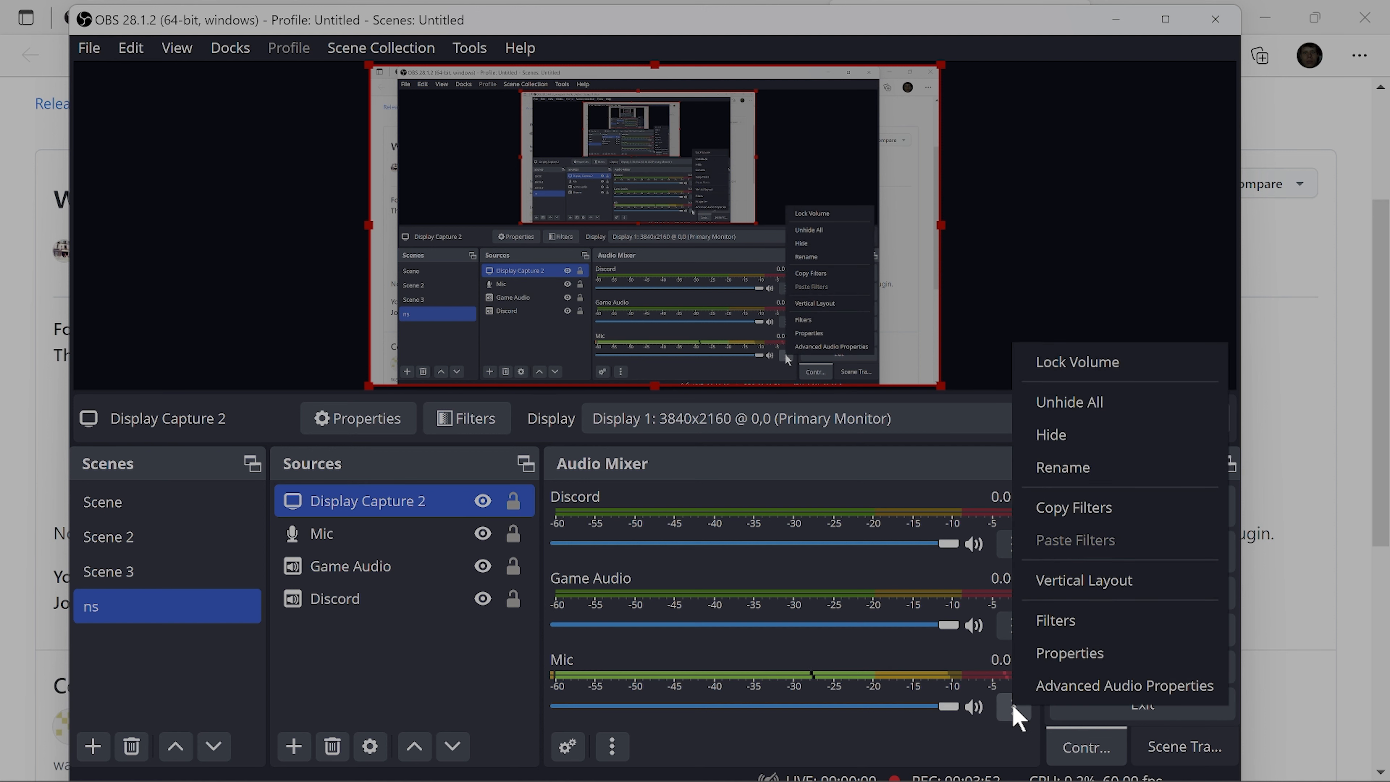
{"action": "left_click", "coordinate": [1039, 686]}
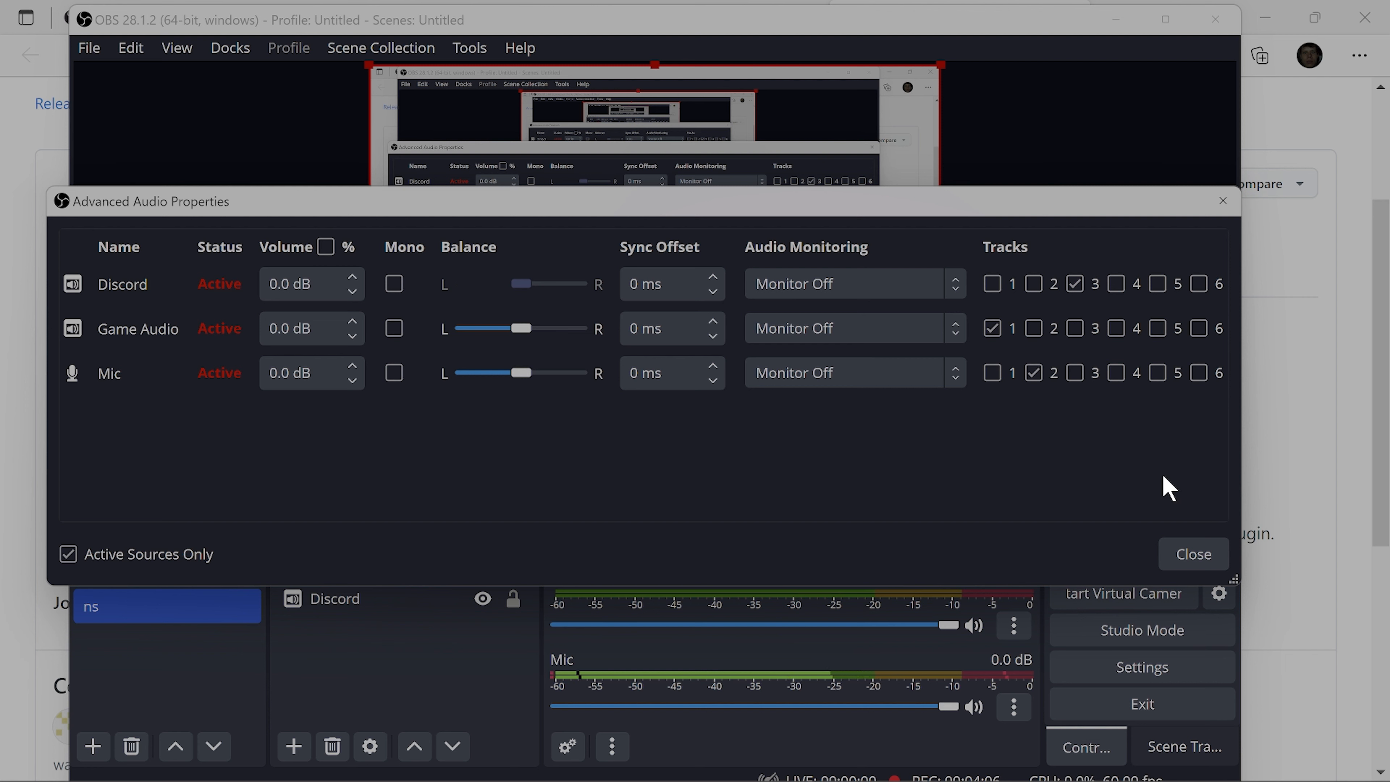
{"action": "left_click", "coordinate": [1190, 553]}
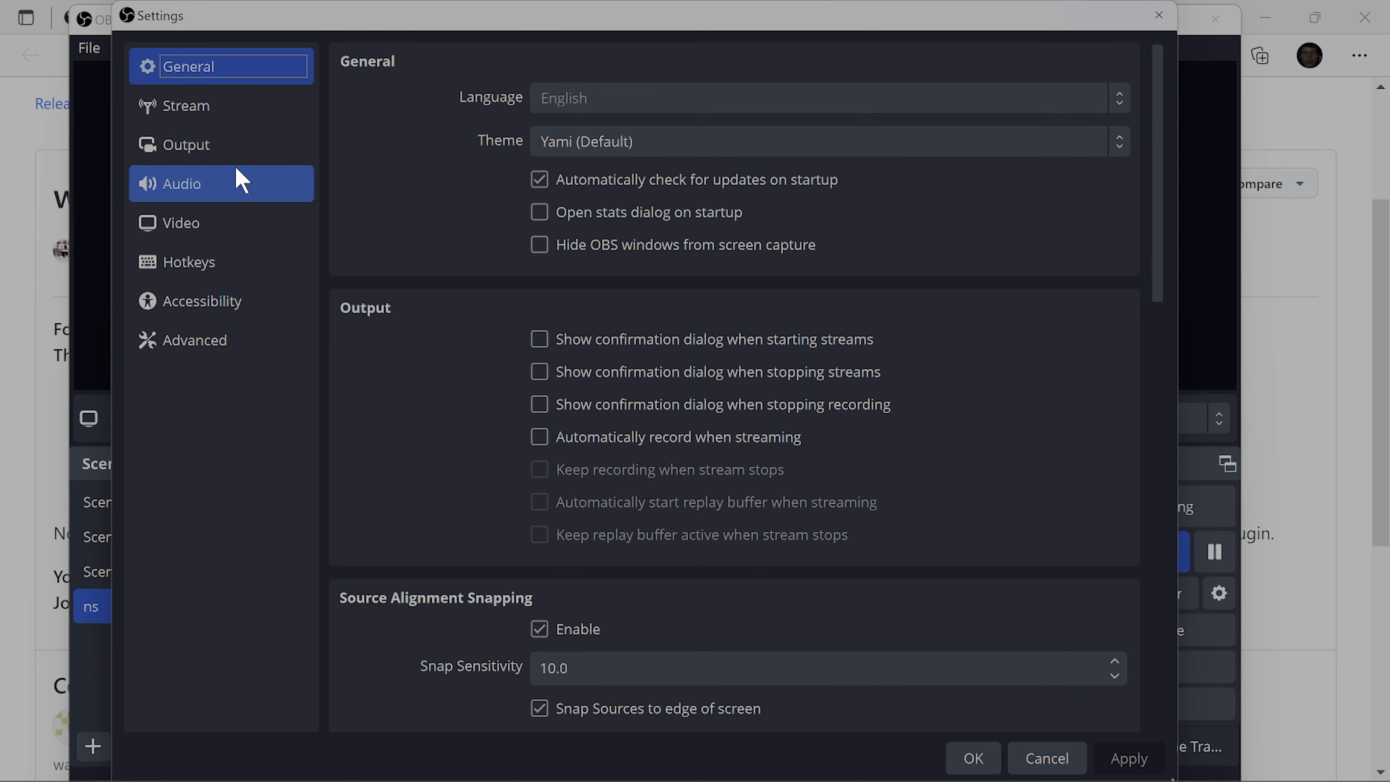
Step: Review the recording output settings, including the format, audio tracks, encoder and rate control
{"action": "left_click", "coordinate": [236, 159]}
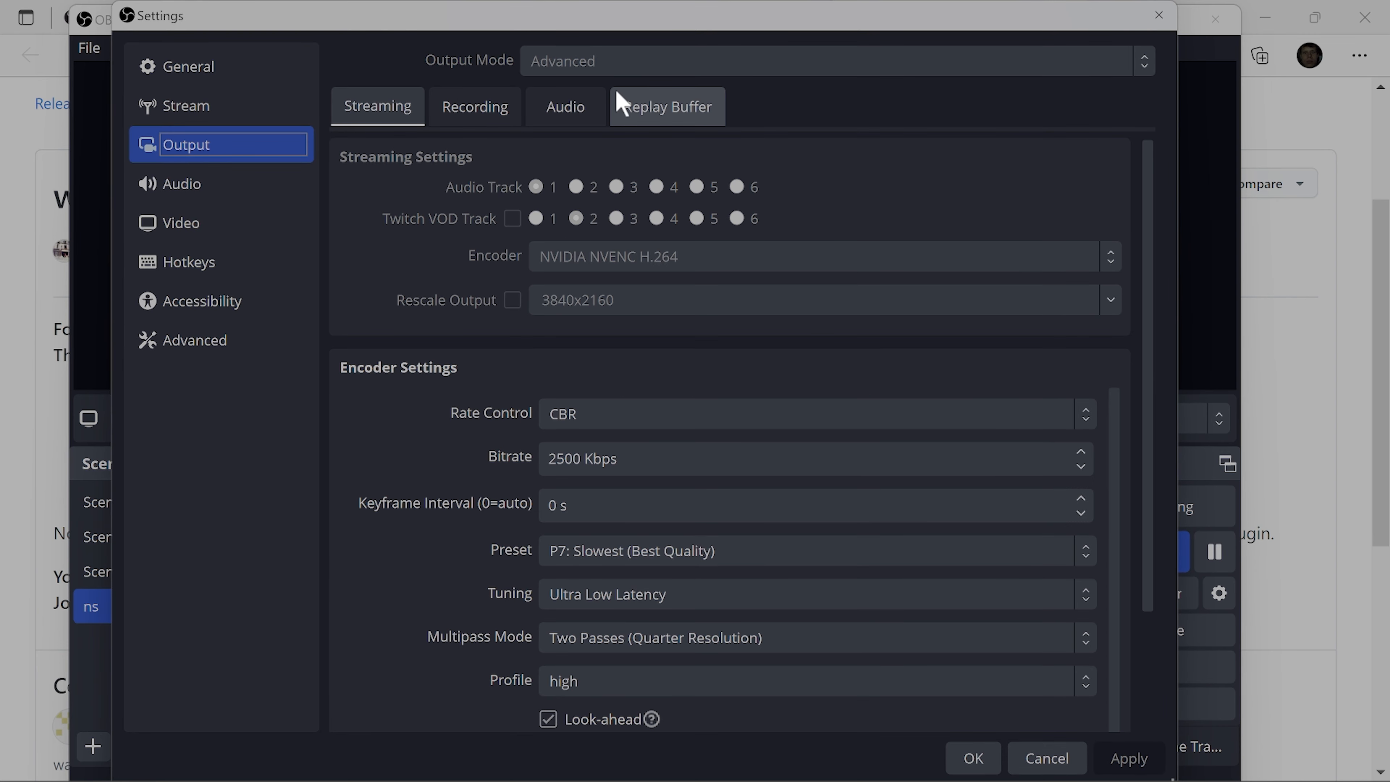
{"action": "left_click", "coordinate": [505, 122]}
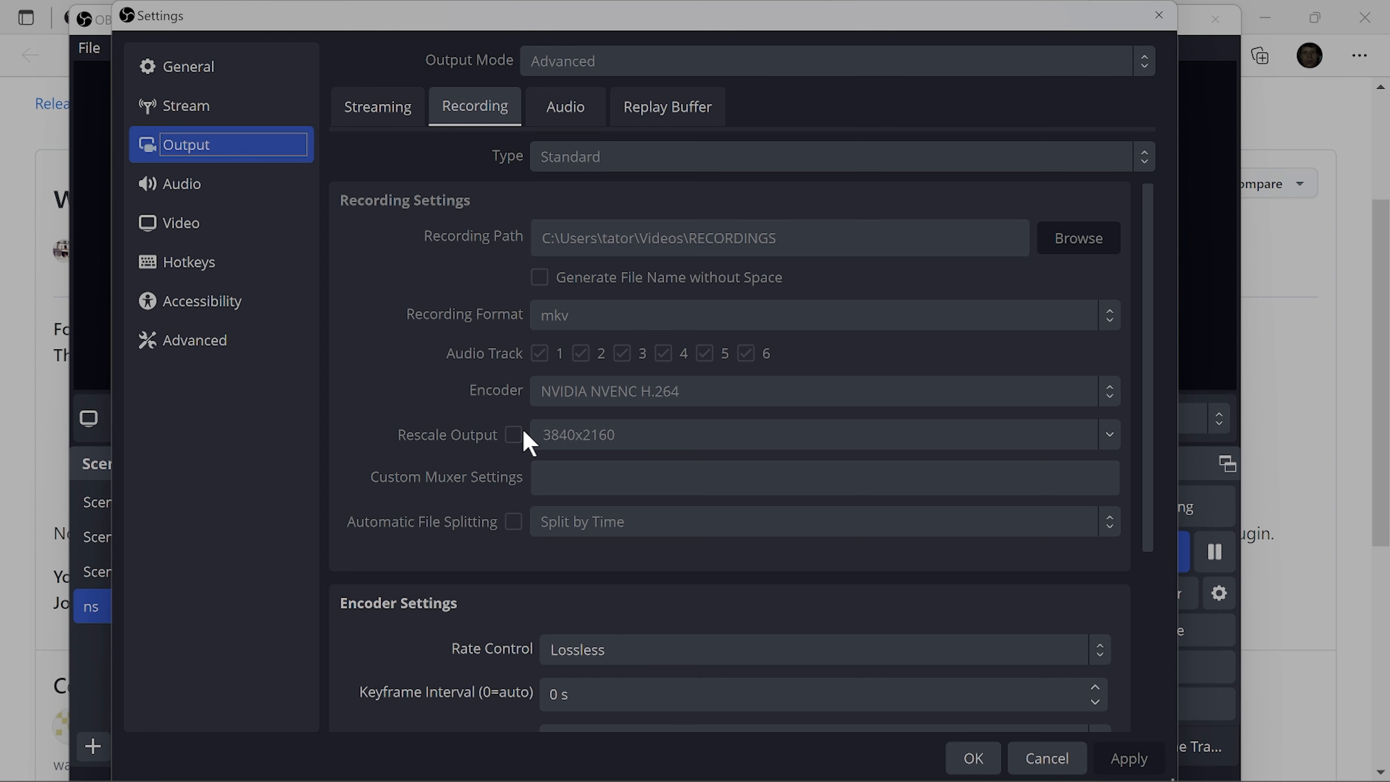
{"action": "scroll", "coordinate": [523, 431], "scroll_direction": "down", "scroll_amount": 2}
{"action": "scroll", "coordinate": [440, 441], "scroll_direction": "up", "scroll_amount": 2}
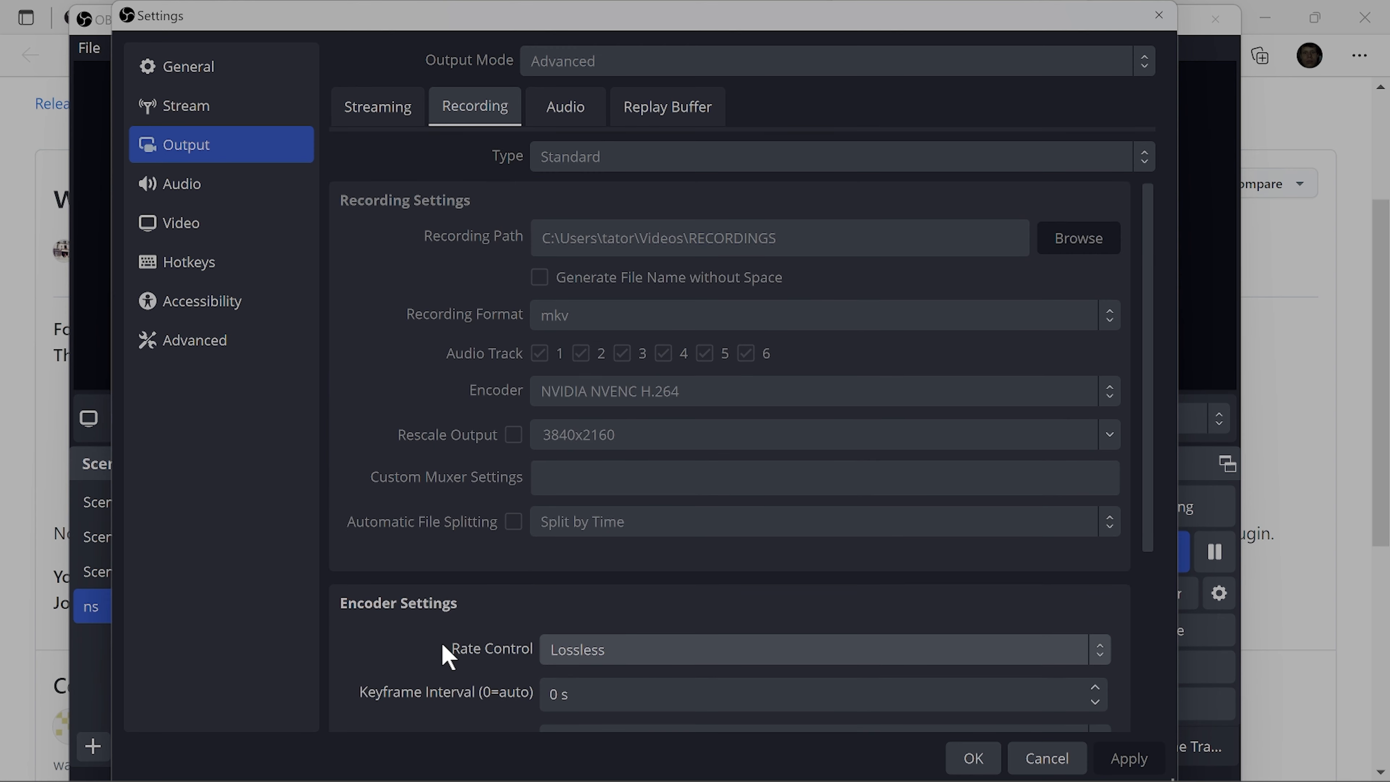
{"action": "scroll", "coordinate": [445, 647], "scroll_direction": "down", "scroll_amount": 3}
{"action": "scroll", "coordinate": [474, 648], "scroll_direction": "down", "scroll_amount": 1}
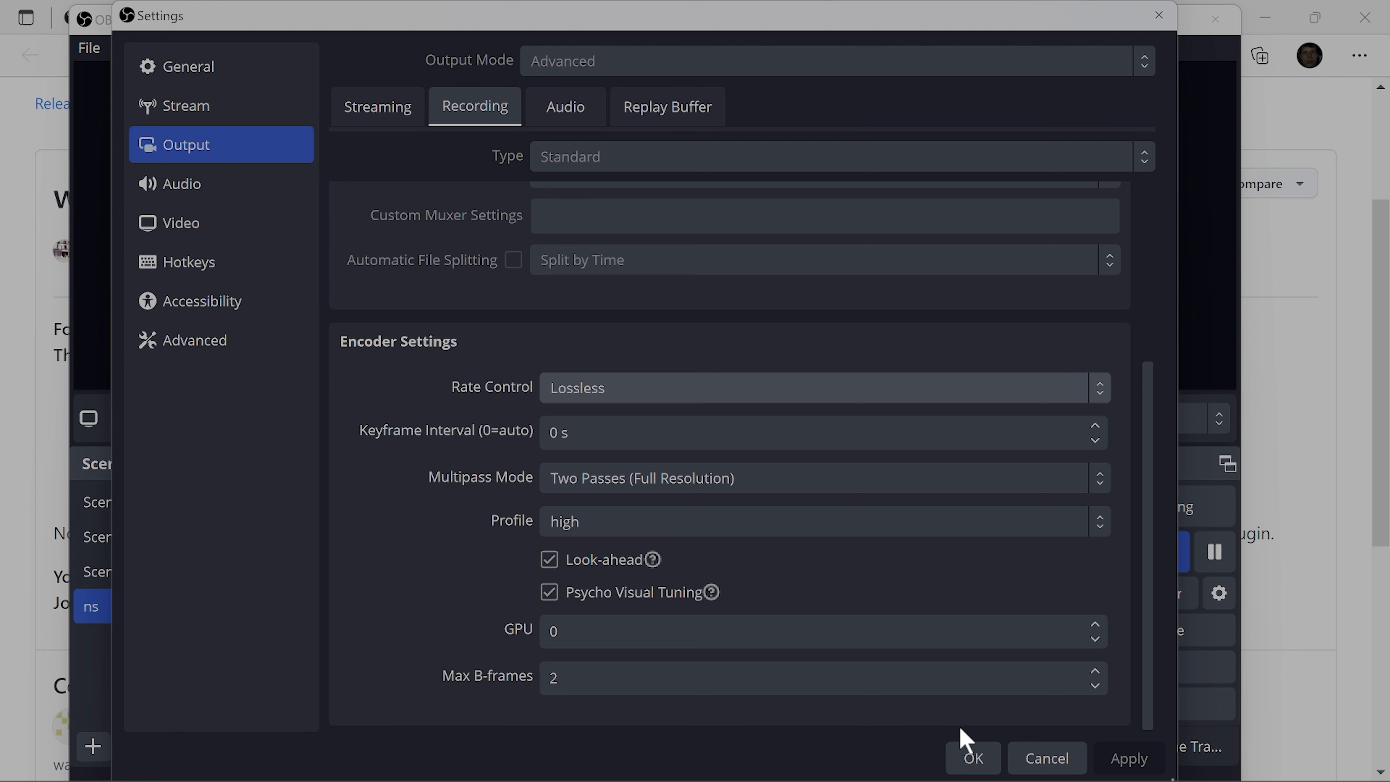
{"action": "left_click", "coordinate": [973, 758]}
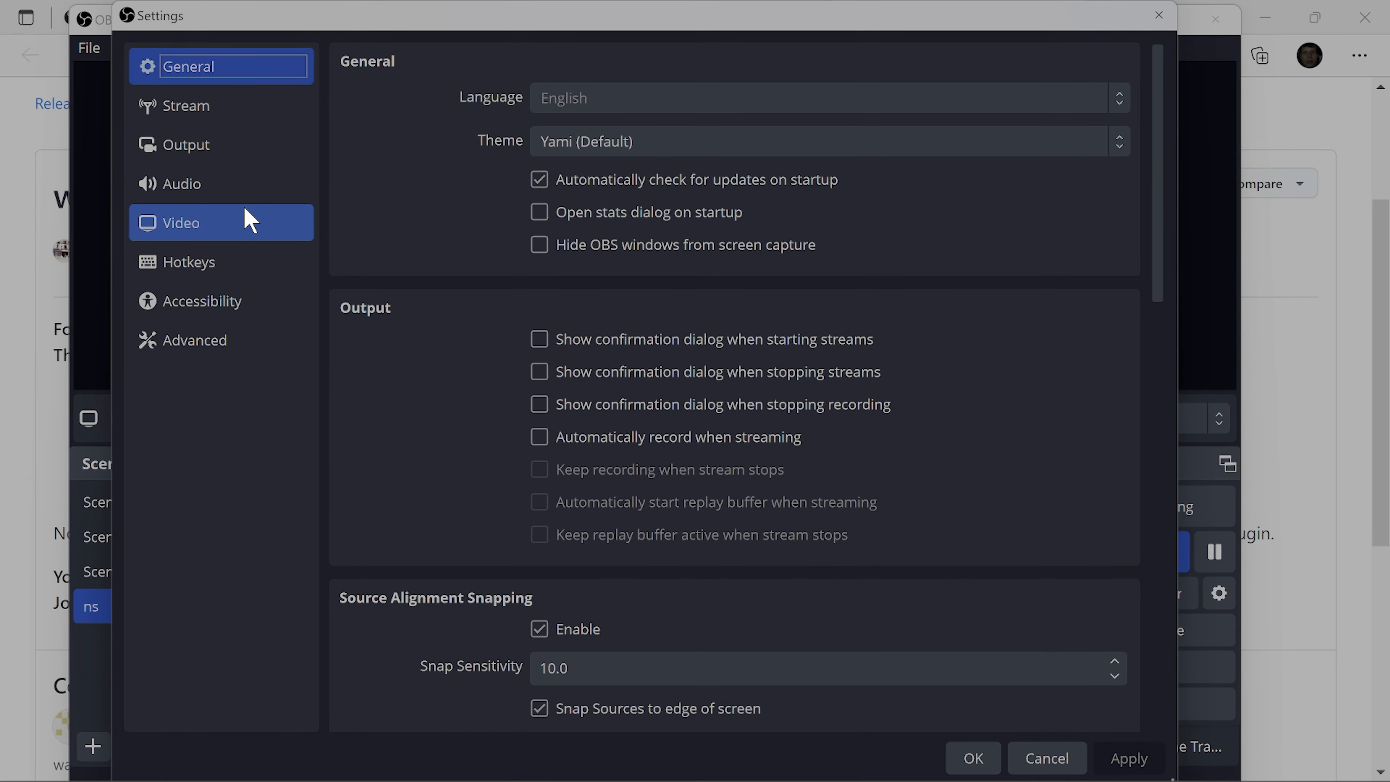
Step: Check the global audio devices in the settings again and select Scene 3
{"action": "left_click", "coordinate": [244, 190]}
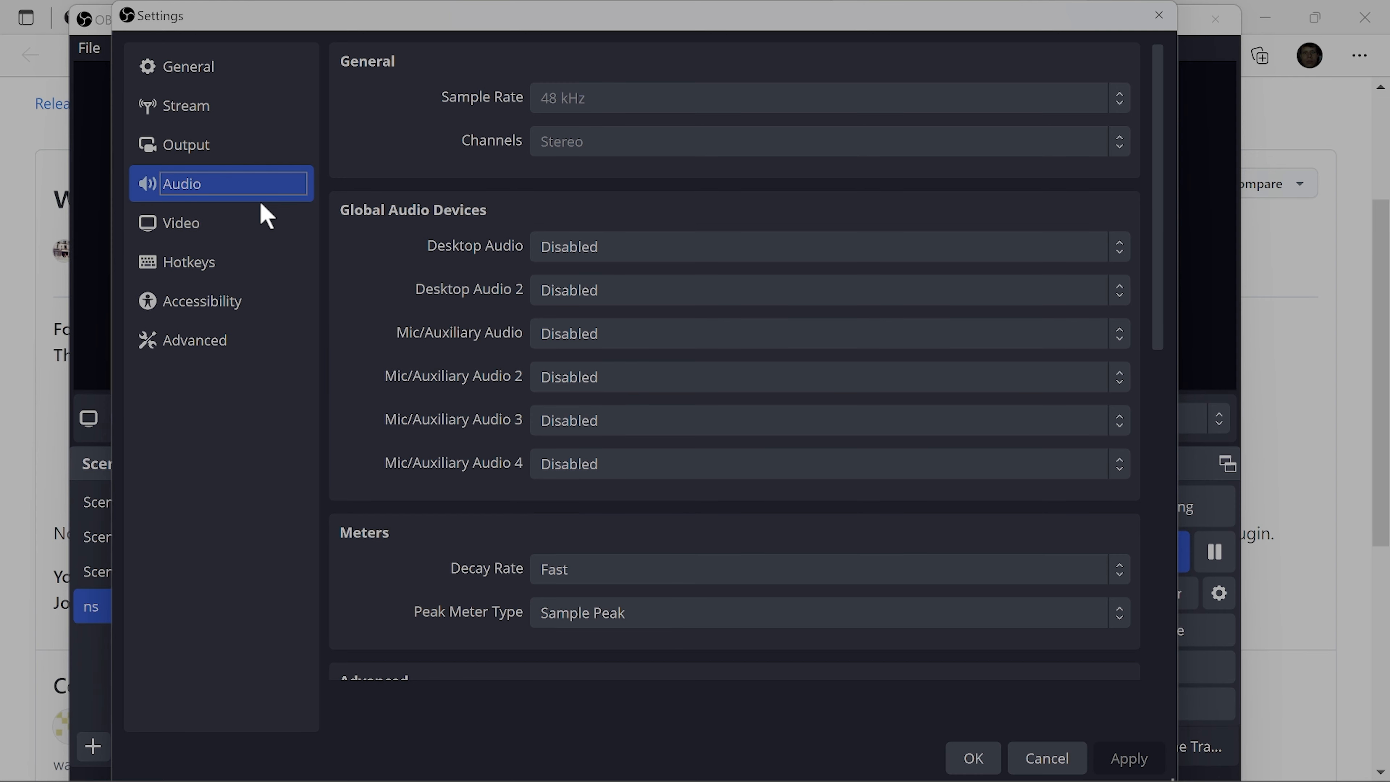
{"action": "left_click", "coordinate": [258, 145]}
{"action": "left_click", "coordinate": [257, 186]}
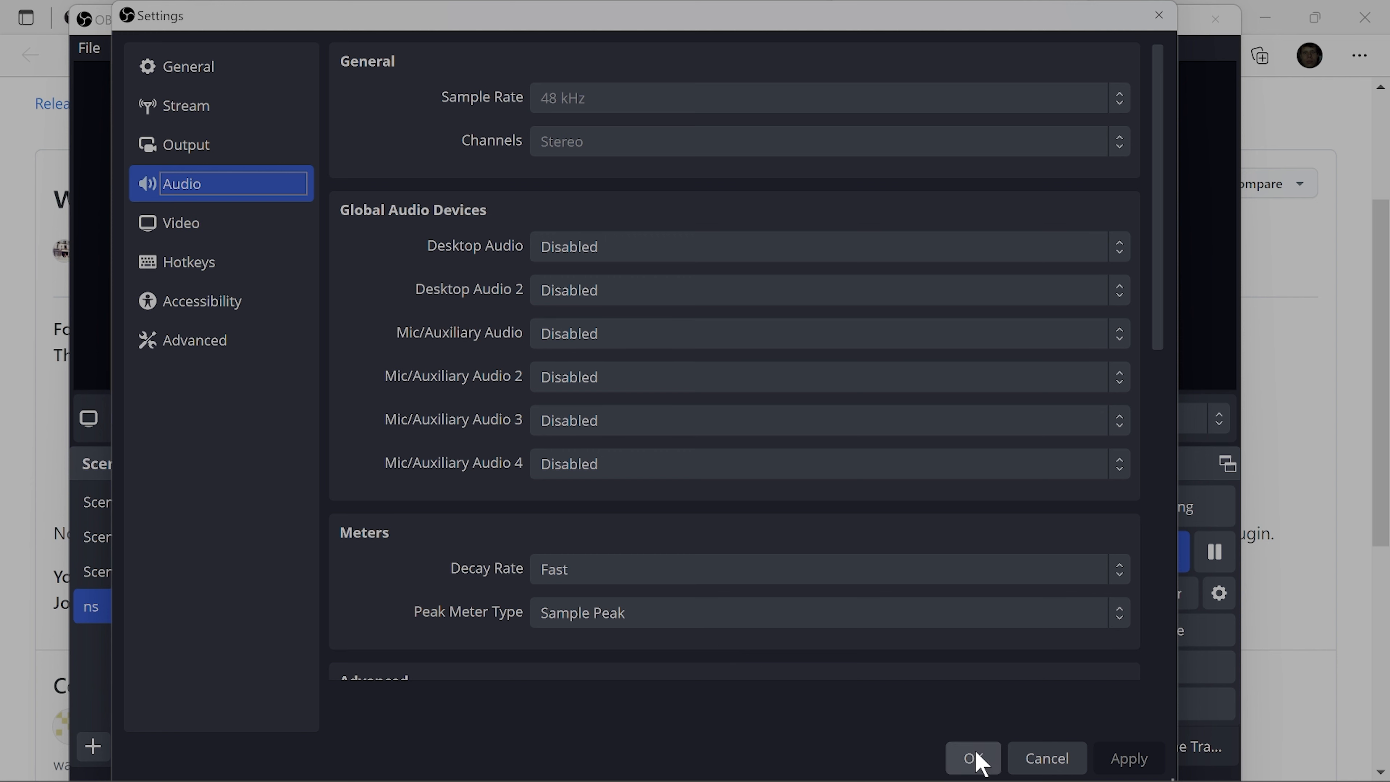
{"action": "mouse_move", "coordinate": [996, 781]}
{"action": "left_click", "coordinate": [977, 744]}
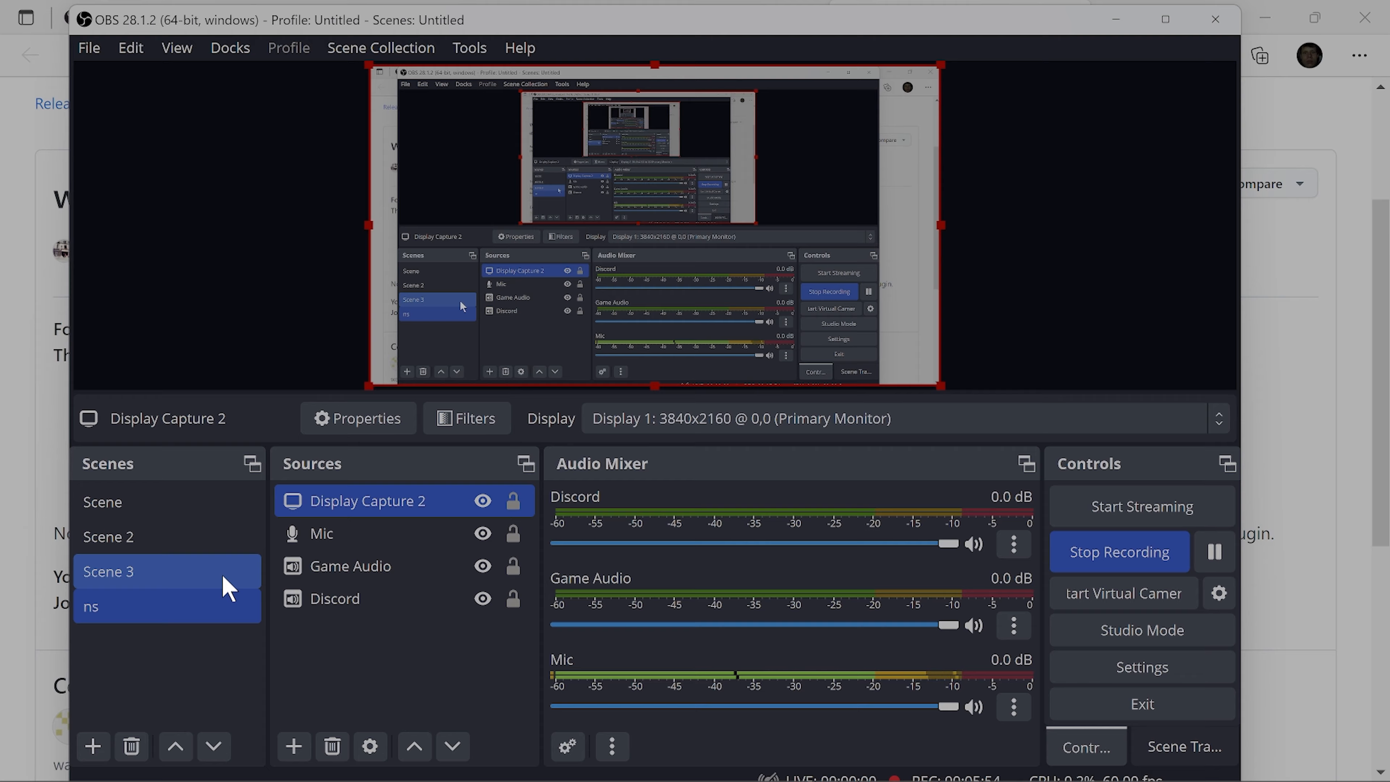
{"action": "left_click", "coordinate": [226, 586]}
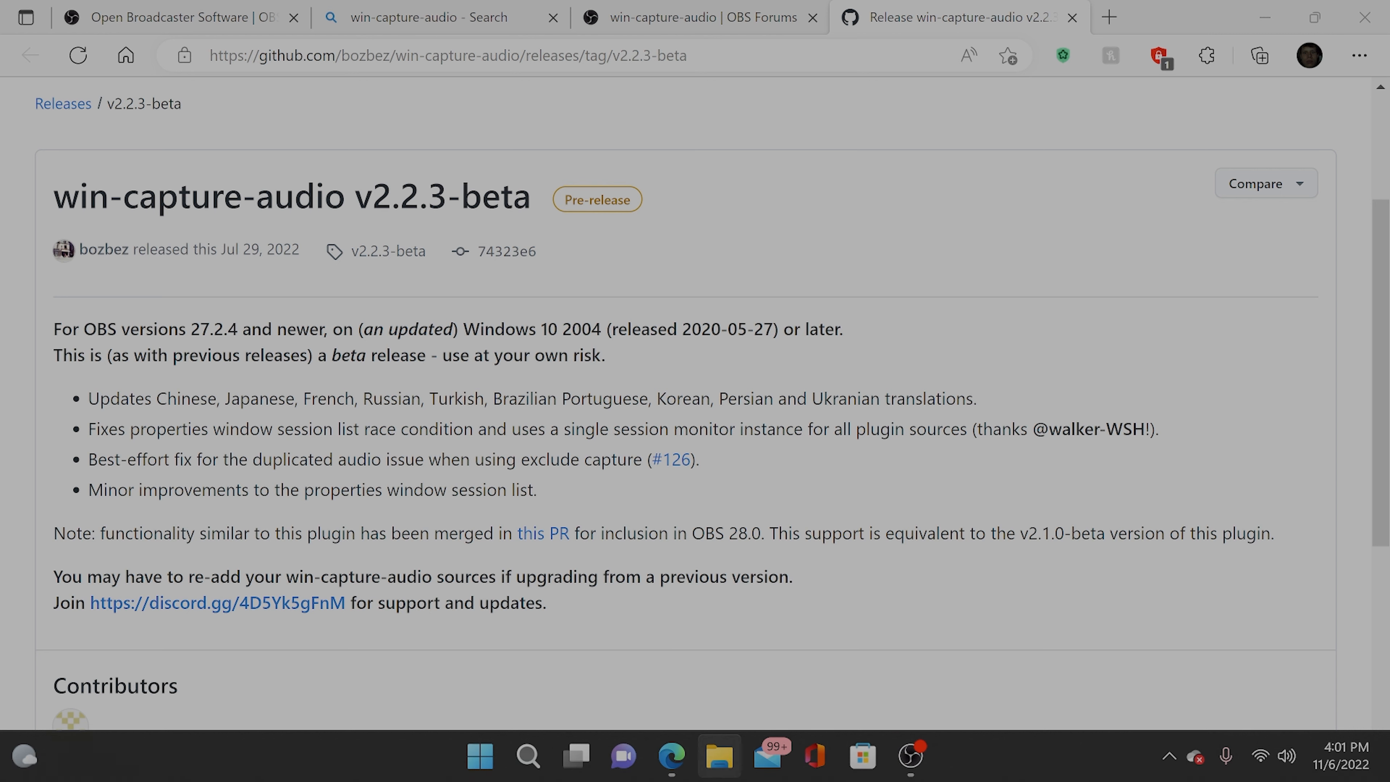
Step: Switch to OBS Studio and view the sources contained in Scene 2
{"action": "left_click", "coordinate": [908, 756]}
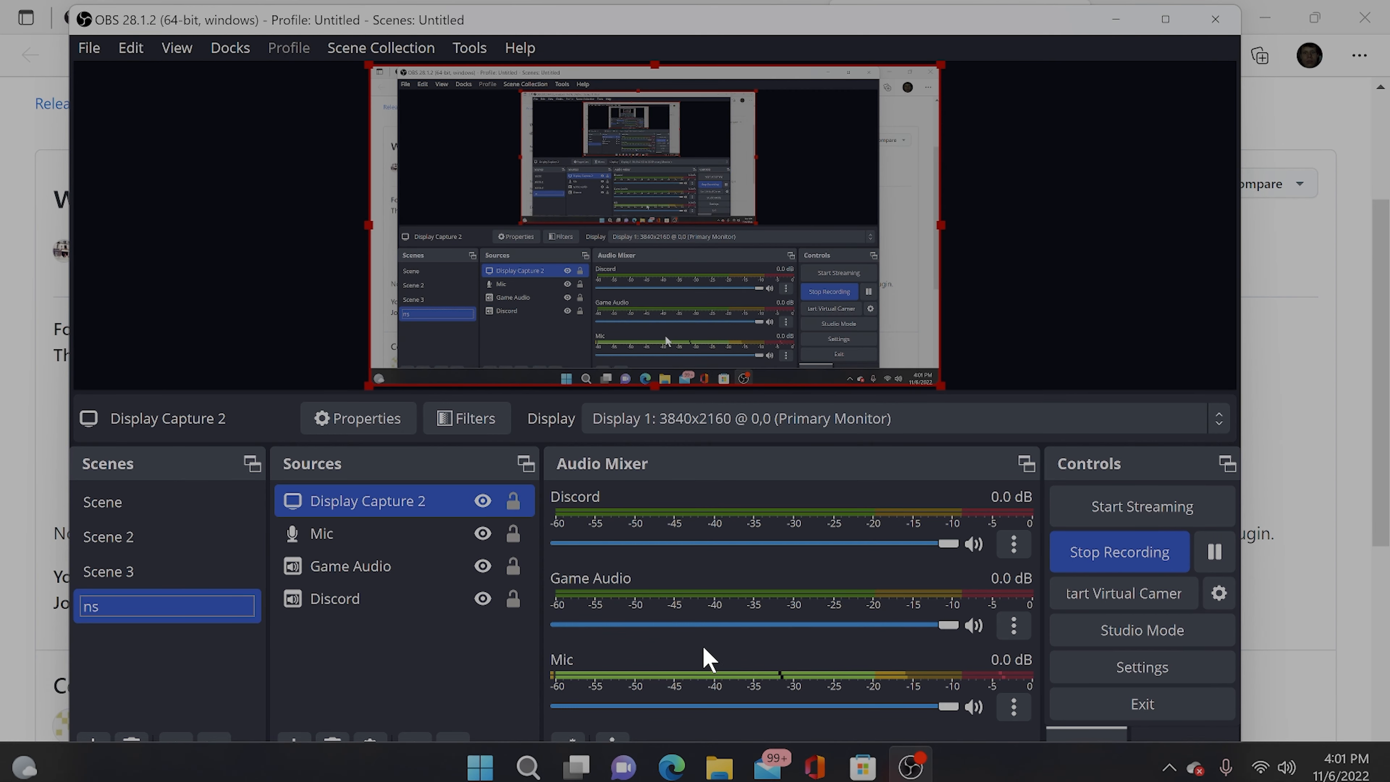
{"action": "left_click", "coordinate": [121, 537]}
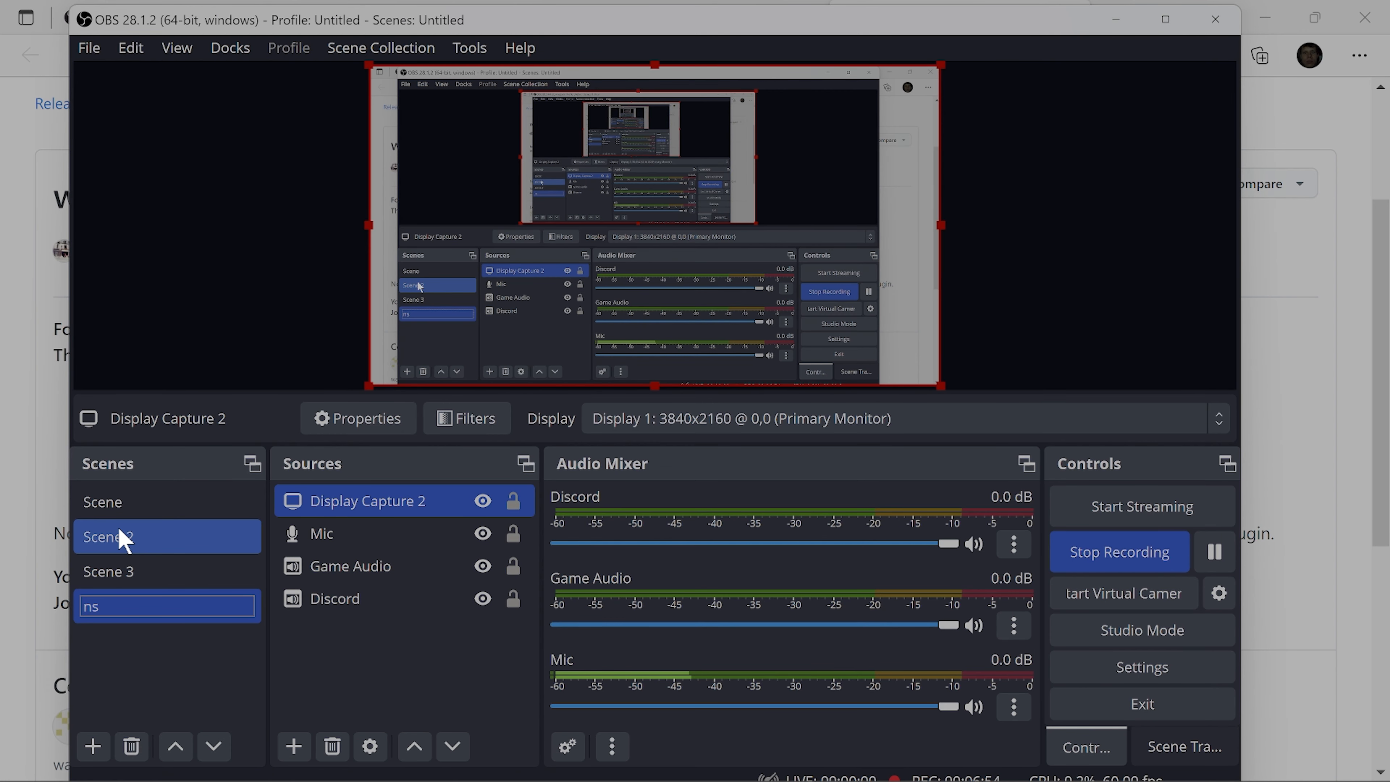
{"action": "left_click", "coordinate": [226, 545]}
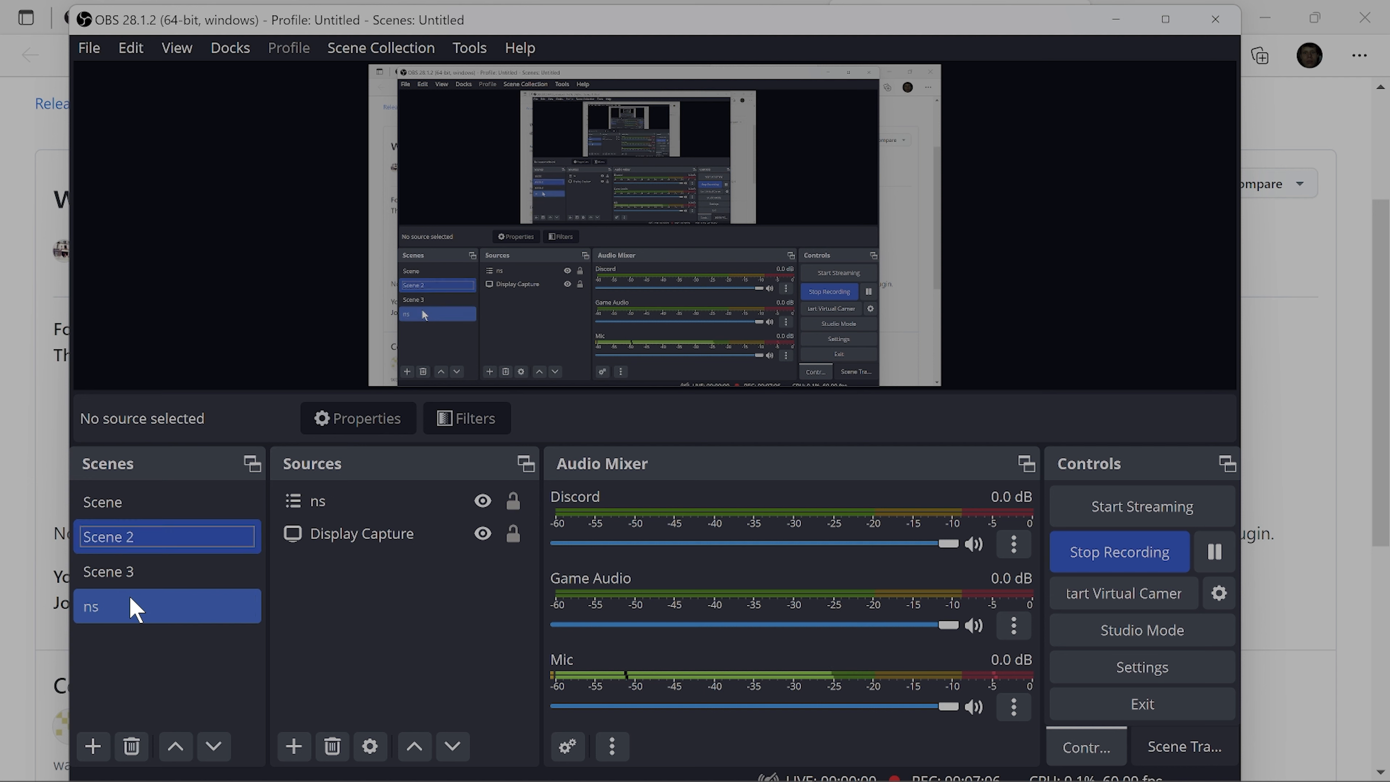
Step: Return to the ns scene and highlight its Game Audio and Discord sources together, followed by Mic and Display Capture 2
{"action": "left_click", "coordinate": [130, 604]}
{"action": "left_click", "coordinate": [408, 572]}
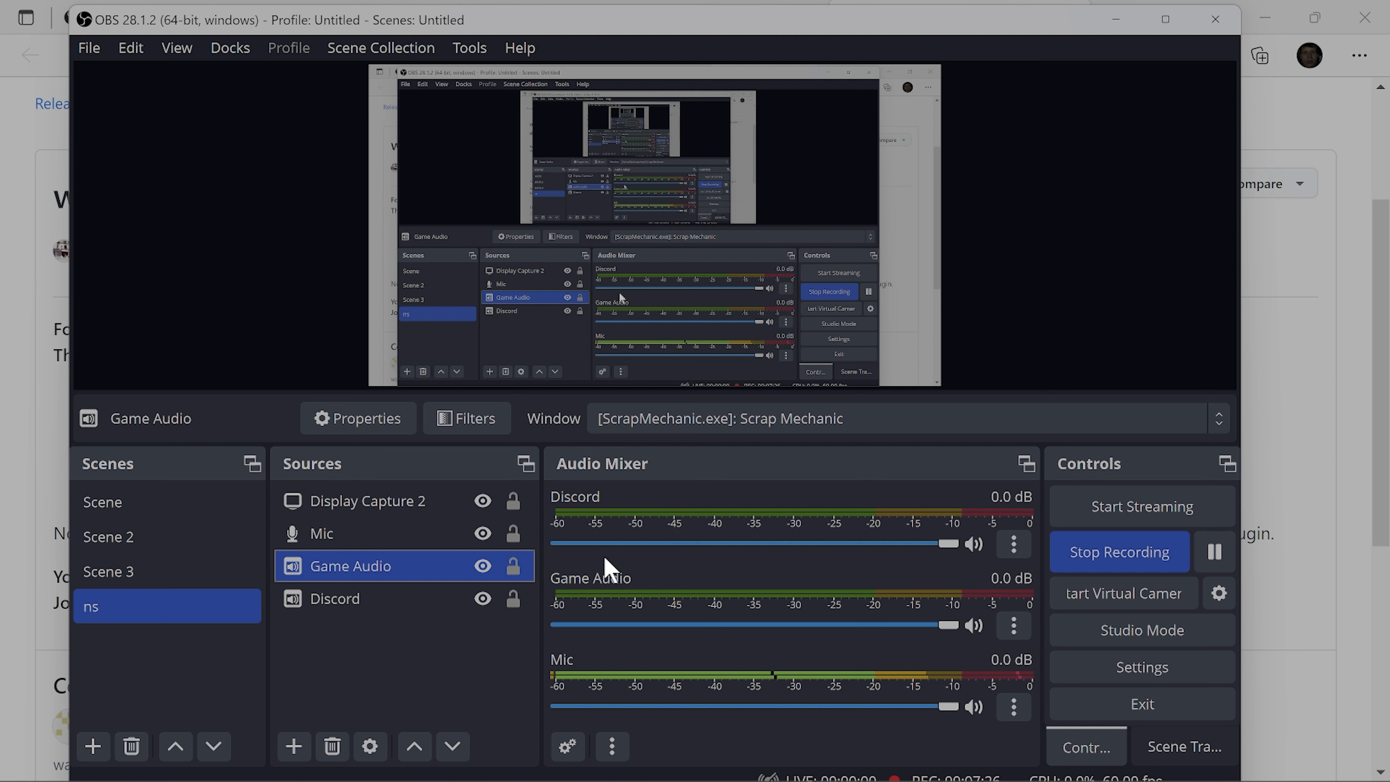
{"action": "left_click", "coordinate": [480, 598], "text": "ctrl"}
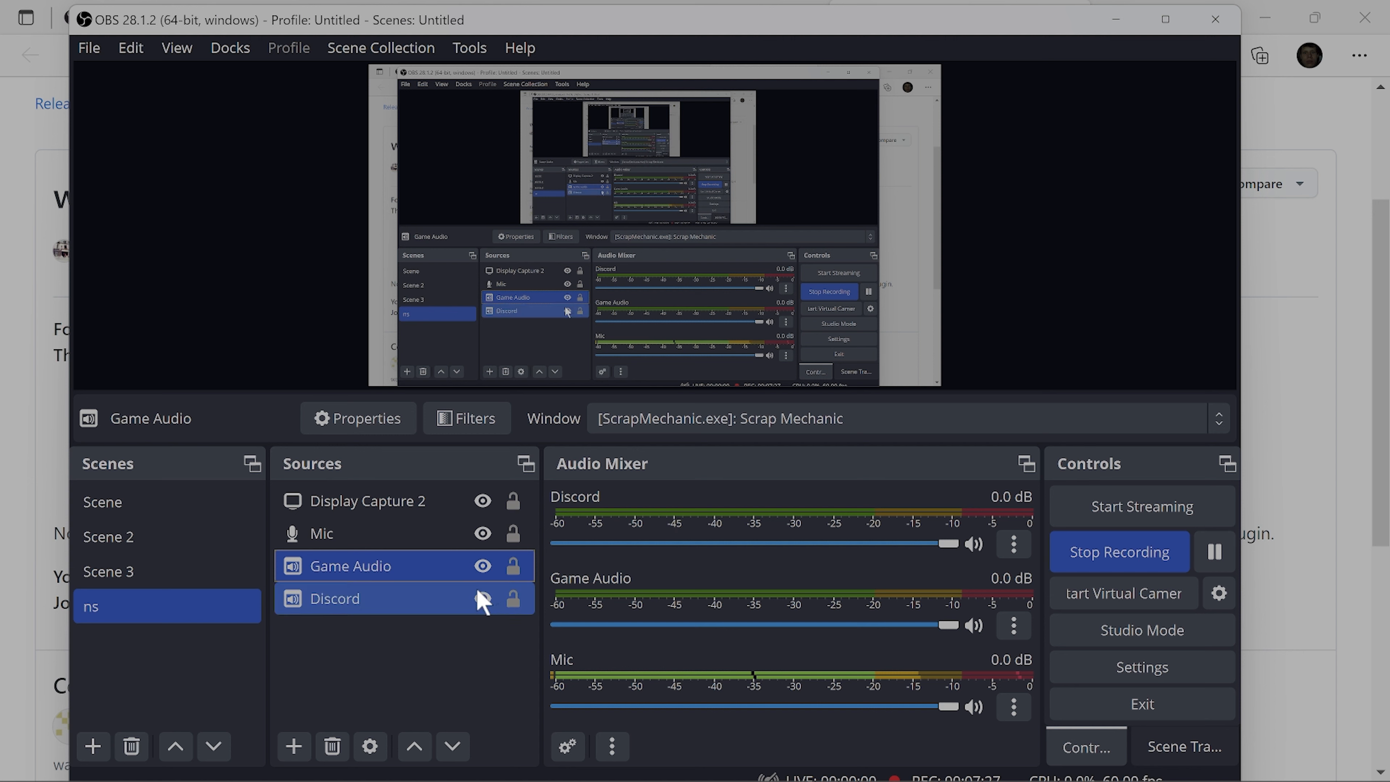
{"action": "left_click", "coordinate": [412, 529]}
{"action": "left_click", "coordinate": [410, 513], "text": "ctrl"}
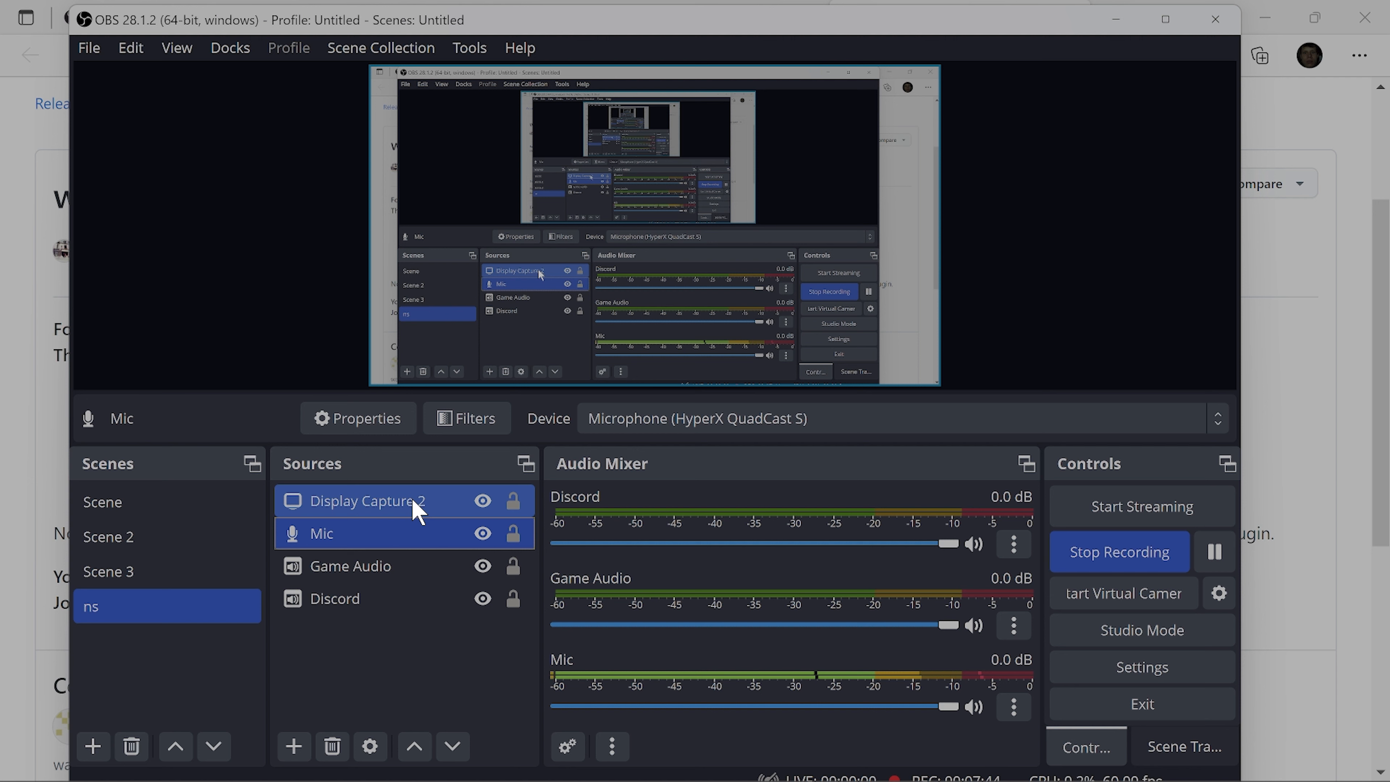
Step: Move Display Capture 2 in the preview to about 700 px from the canvas's right edge and 95 px from its top
{"action": "right_click", "coordinate": [643, 304]}
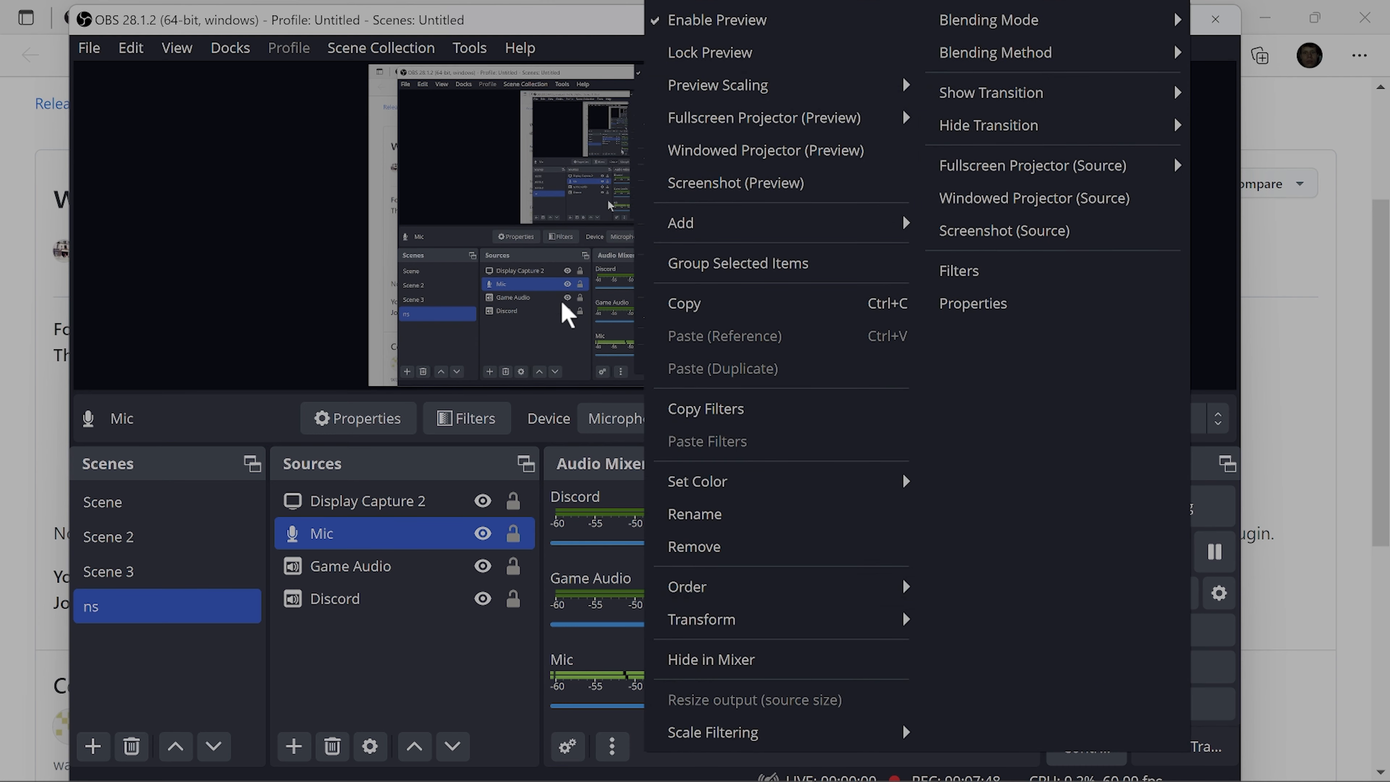
{"action": "left_click", "coordinate": [288, 278]}
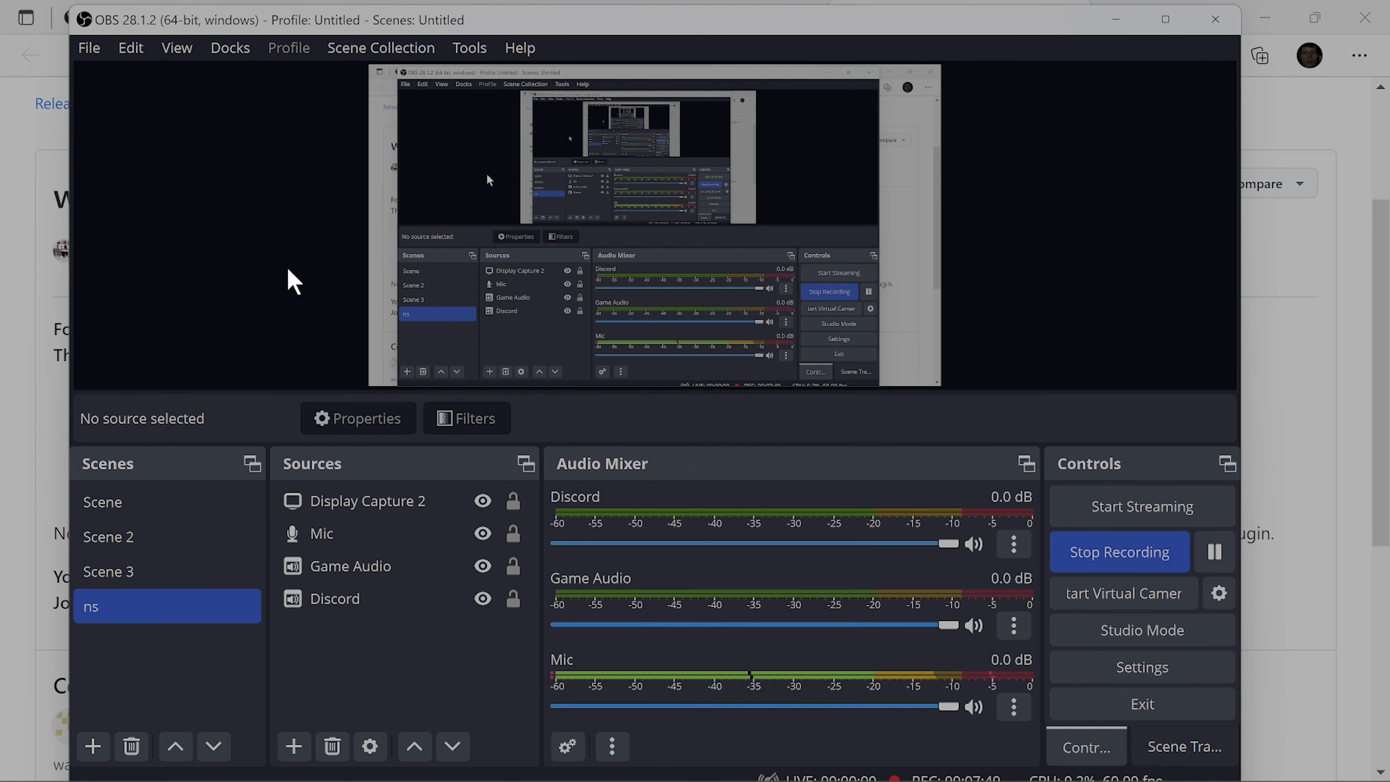
{"action": "right_click", "coordinate": [487, 245]}
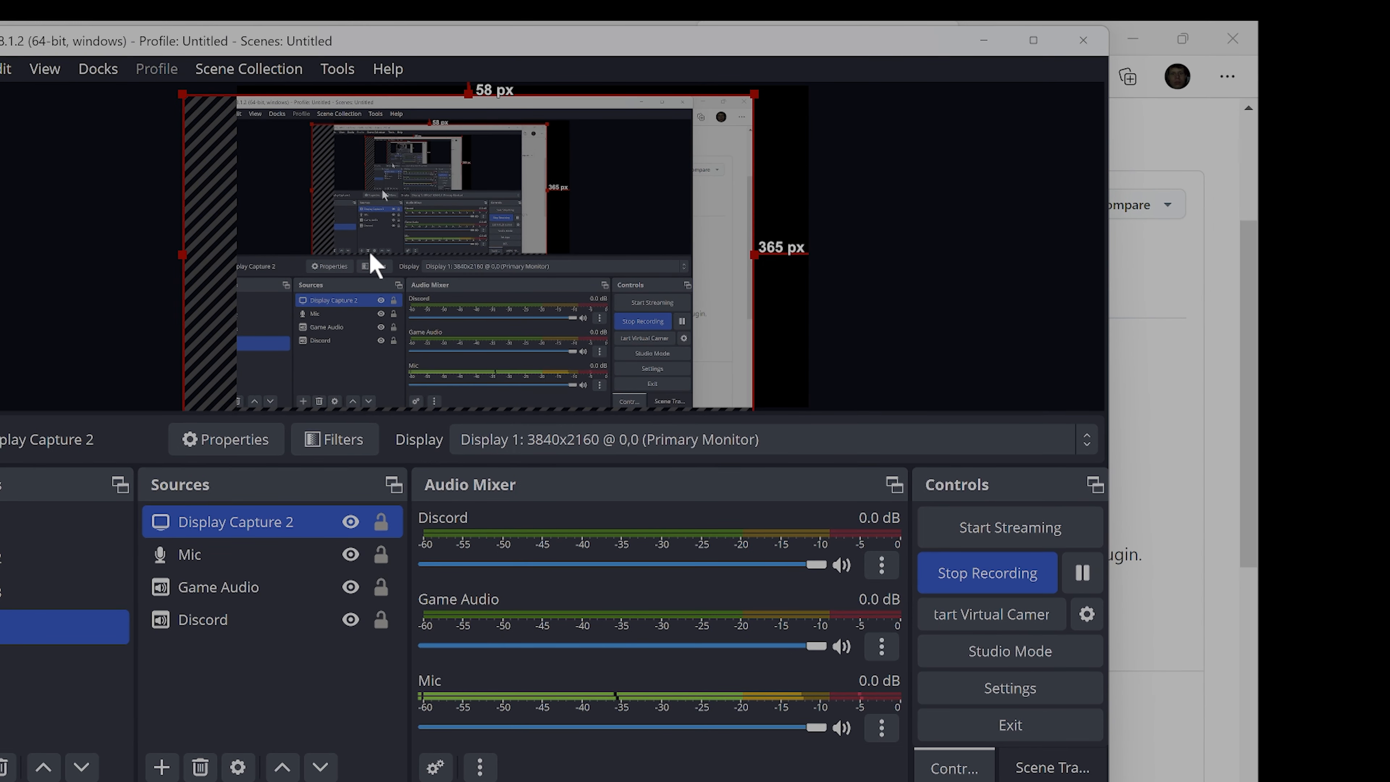
{"action": "left_click_drag", "start_coordinate": [425, 248], "coordinate": [375, 254]}
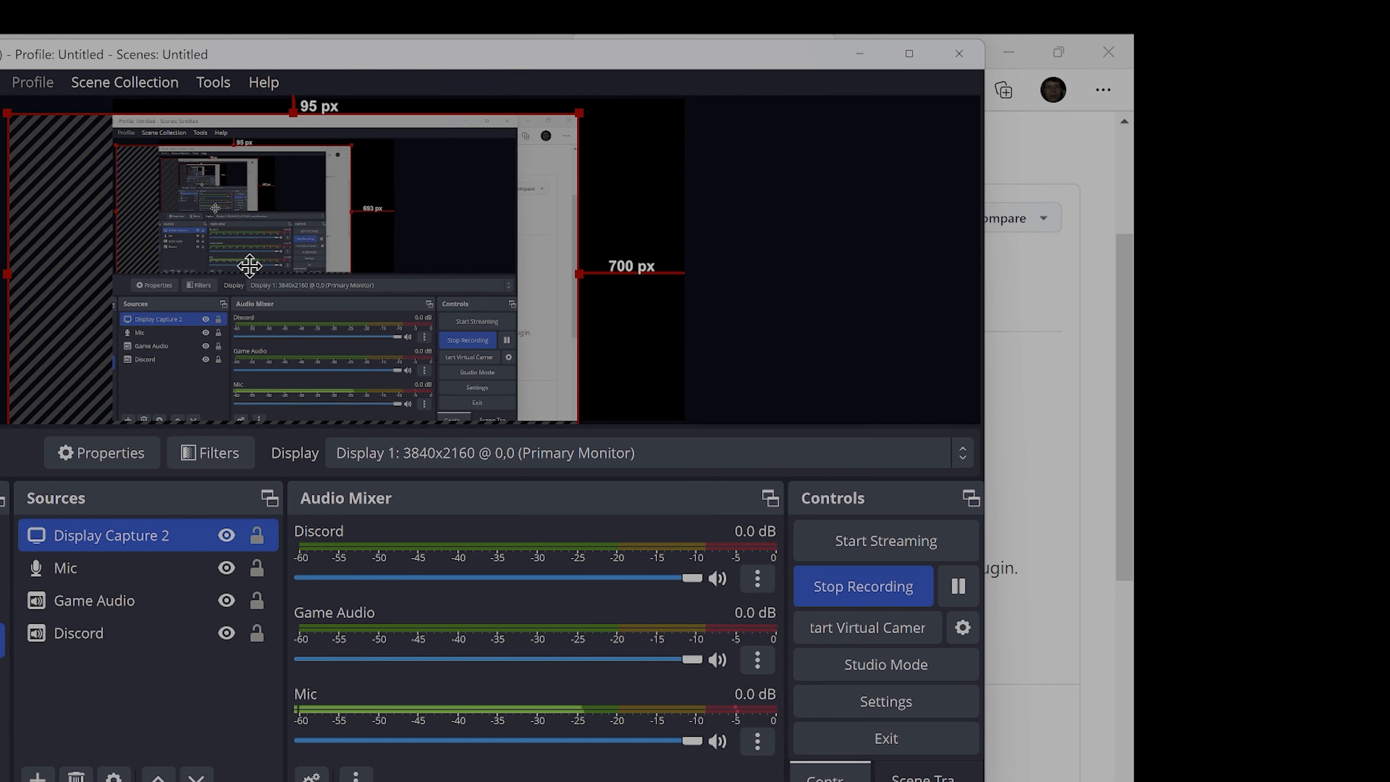
Step: Fit the Display Capture 2 source to the screen with a transform
{"action": "right_click", "coordinate": [253, 296]}
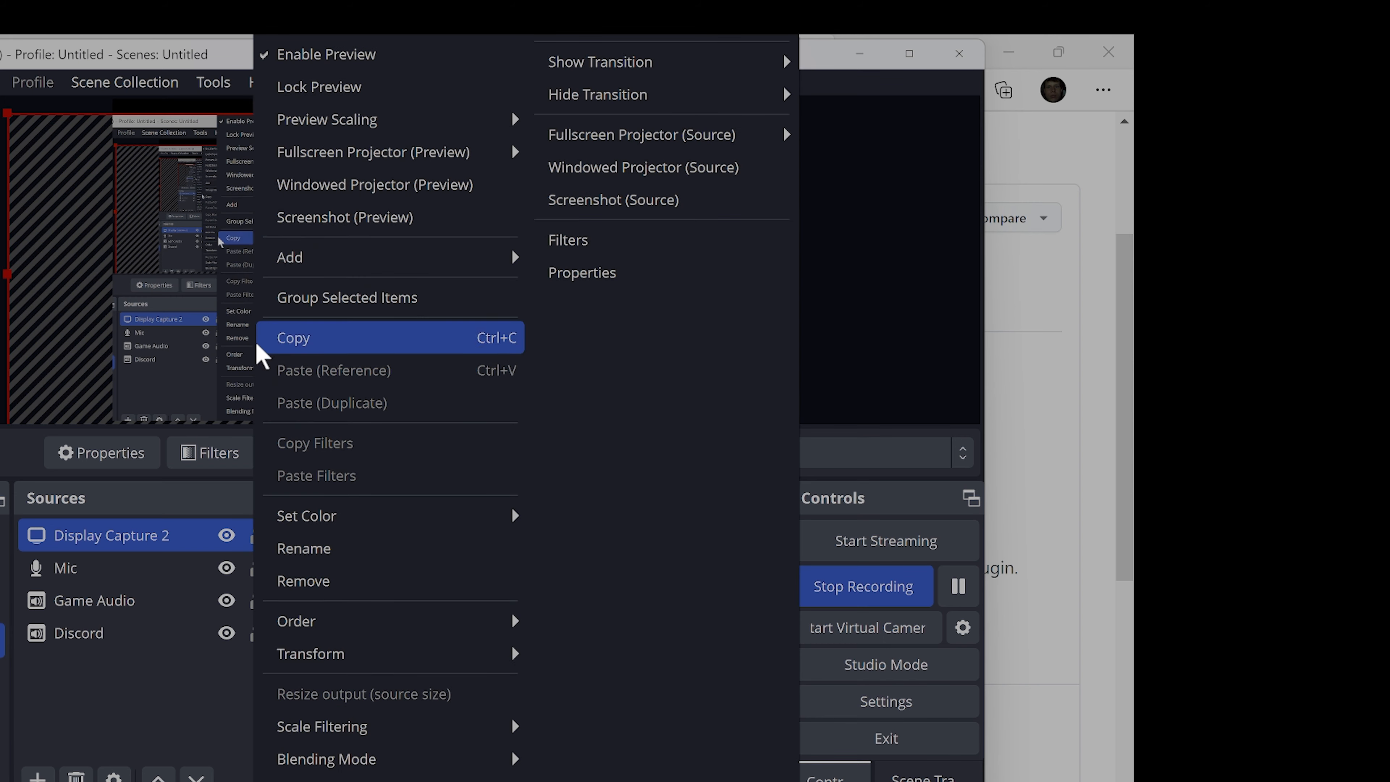
{"action": "mouse_move", "coordinate": [385, 667]}
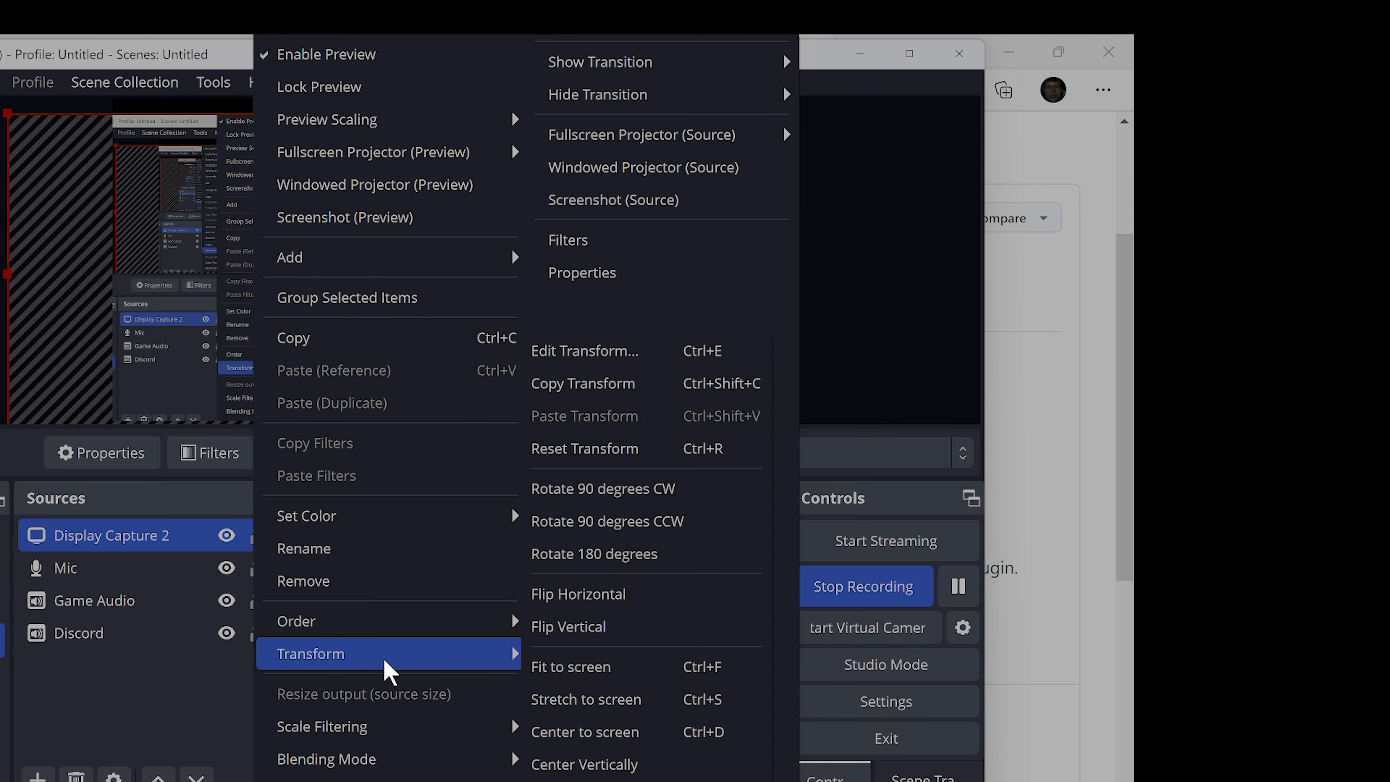
{"action": "left_click", "coordinate": [610, 667]}
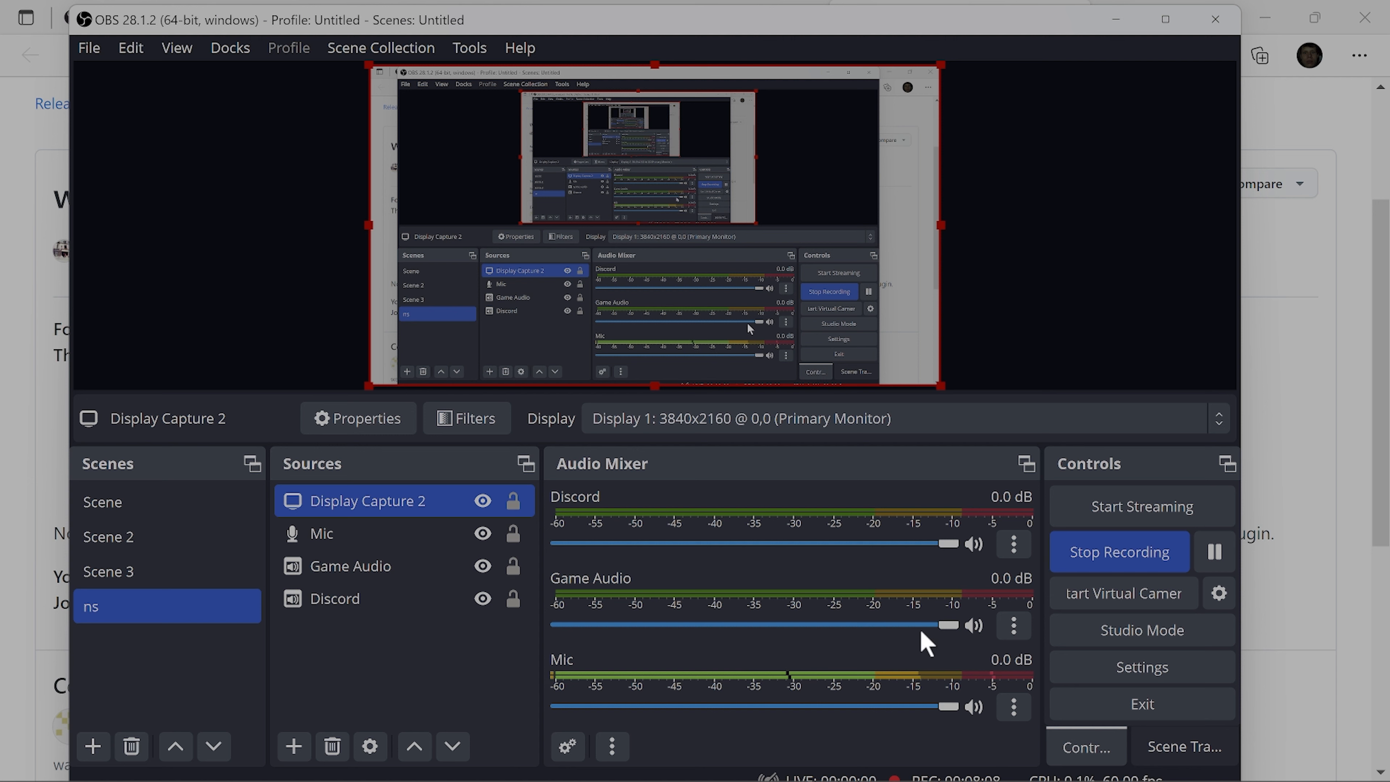
Step: Check the audio filters on the Mic source, including the method of its Noise Suppression filter
{"action": "mouse_move", "coordinate": [946, 625]}
{"action": "left_mouse_down"}
{"action": "mouse_move", "coordinate": [803, 642]}
{"action": "mouse_move", "coordinate": [829, 616]}
{"action": "mouse_move", "coordinate": [961, 618]}
{"action": "left_mouse_up"}
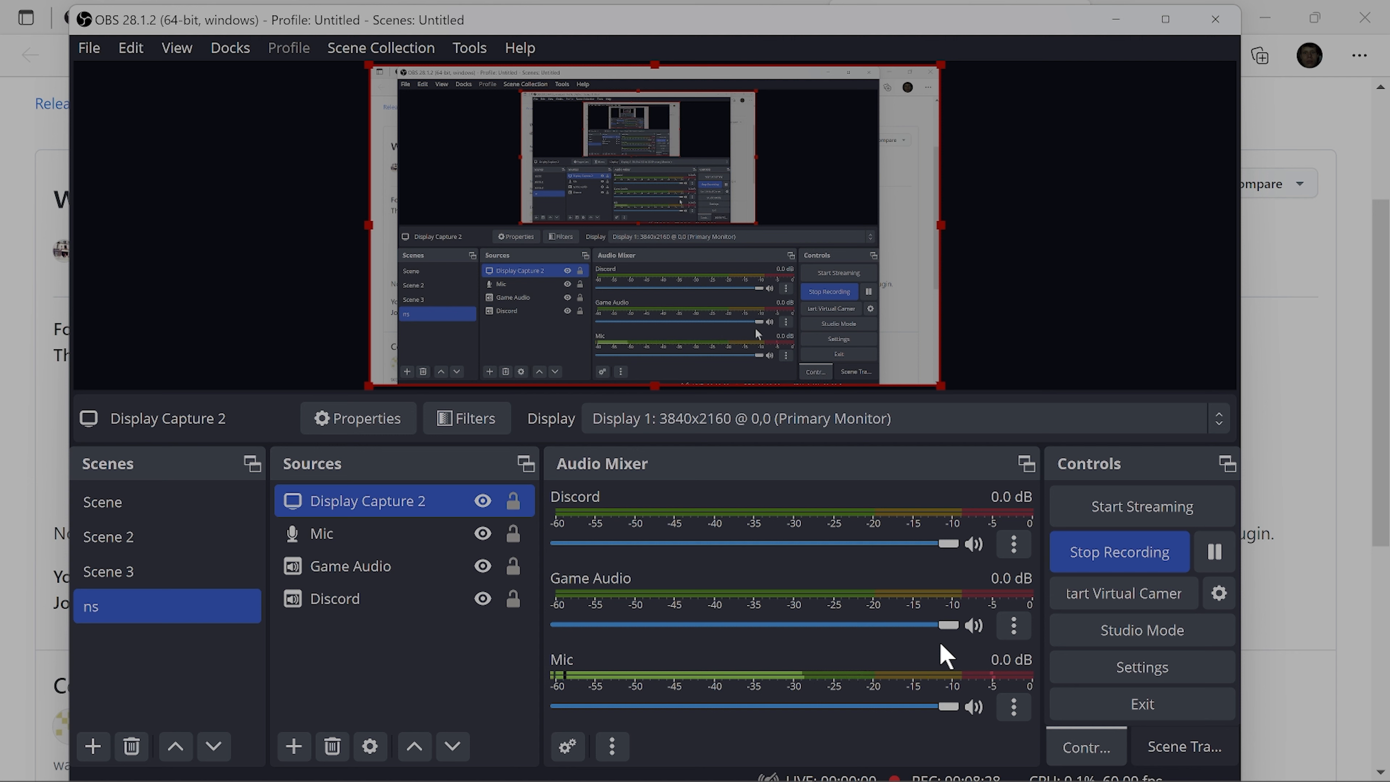
{"action": "left_click", "coordinate": [1007, 628]}
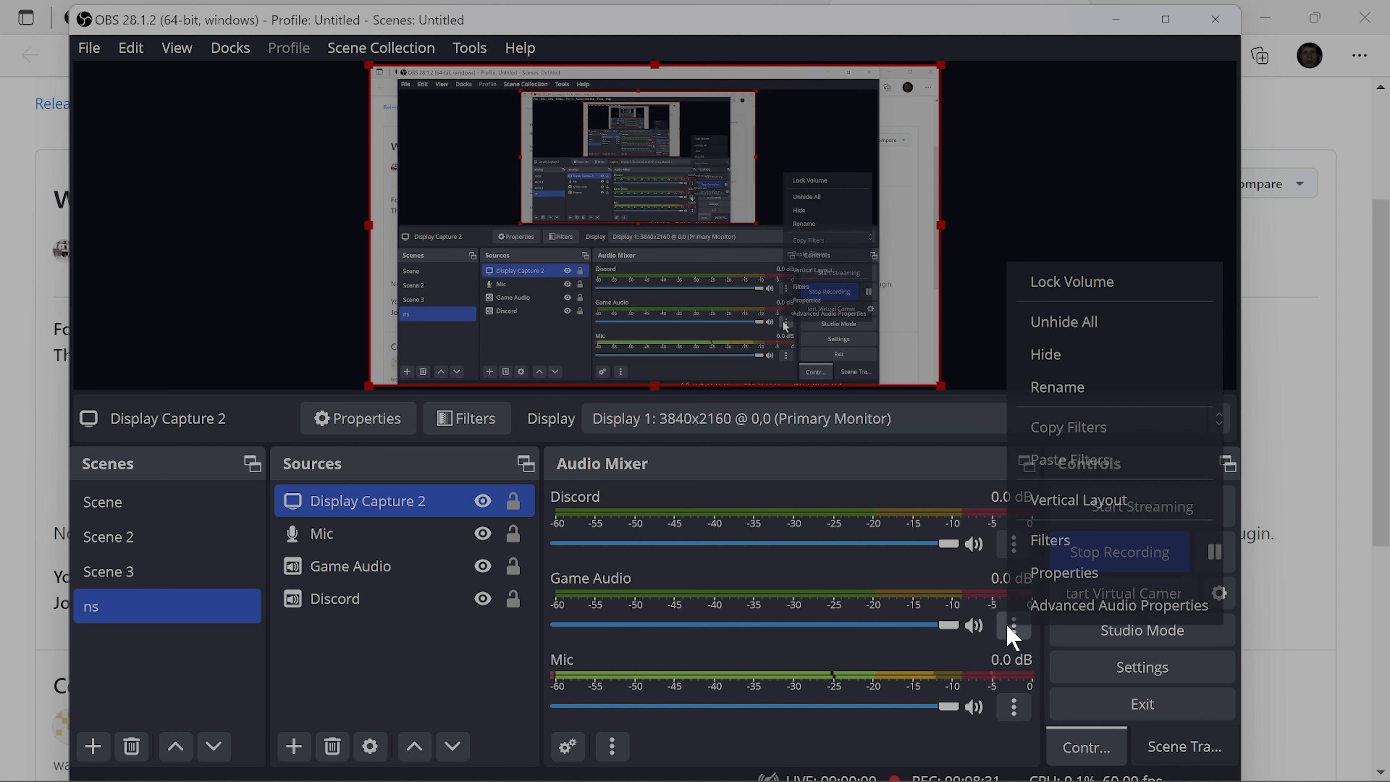
{"action": "left_click", "coordinate": [1011, 718]}
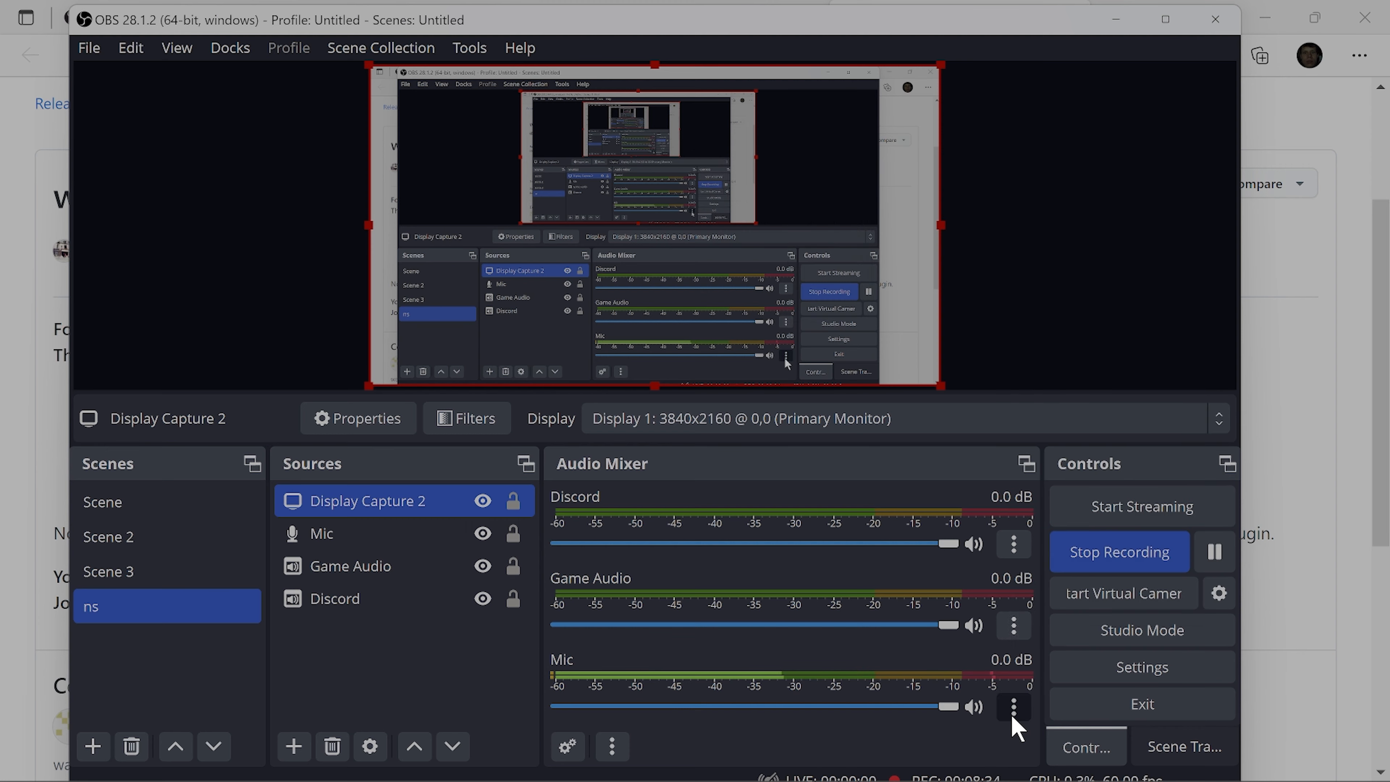
{"action": "left_click", "coordinate": [1013, 709]}
{"action": "left_click", "coordinate": [1053, 627]}
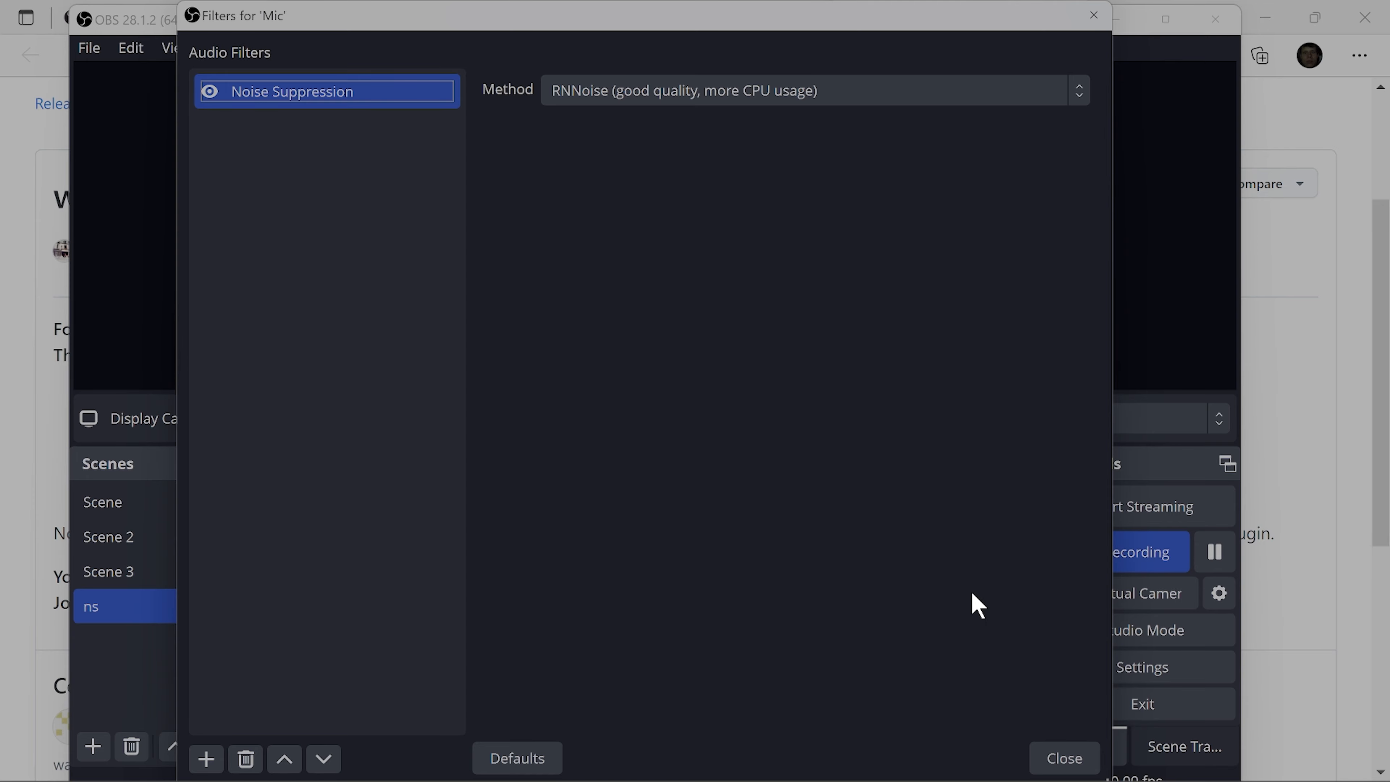
{"action": "left_click", "coordinate": [1035, 748]}
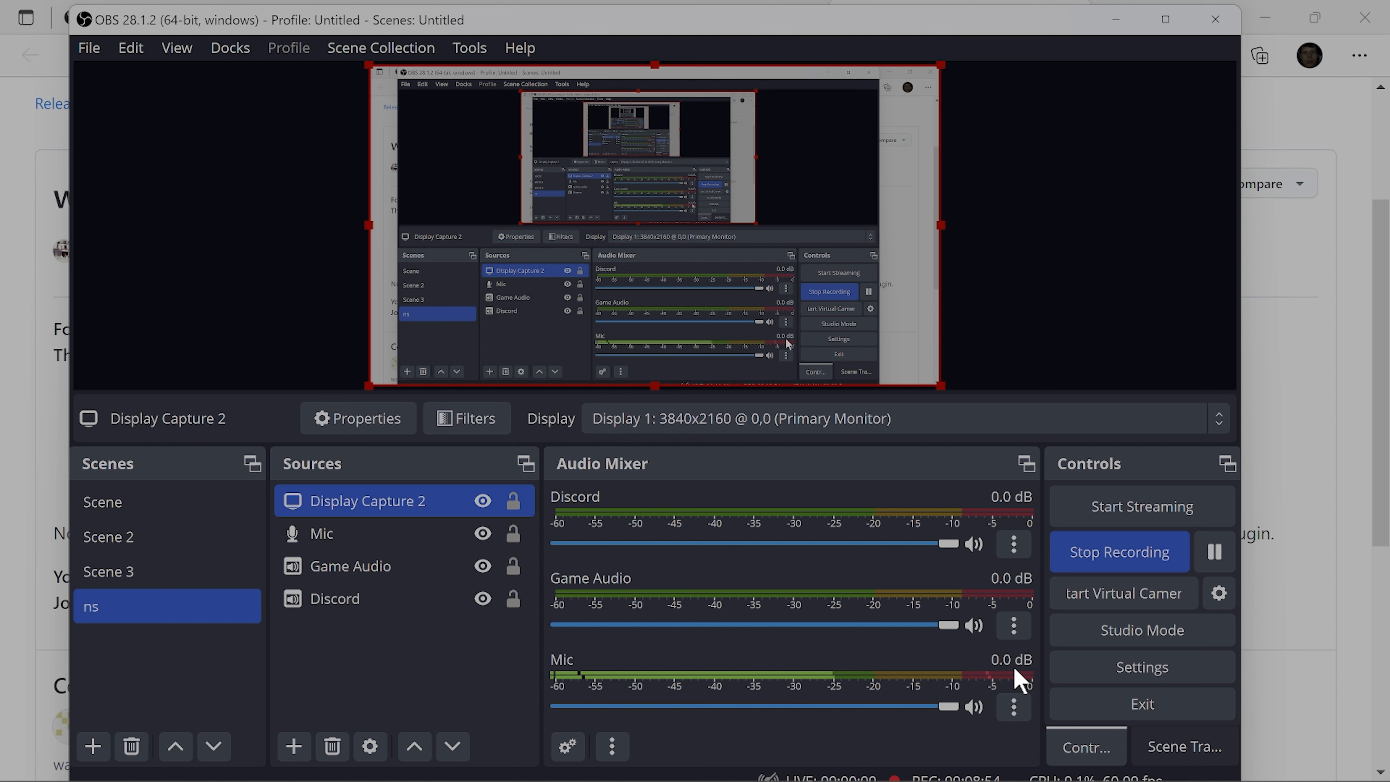
{"action": "left_click", "coordinate": [1010, 702]}
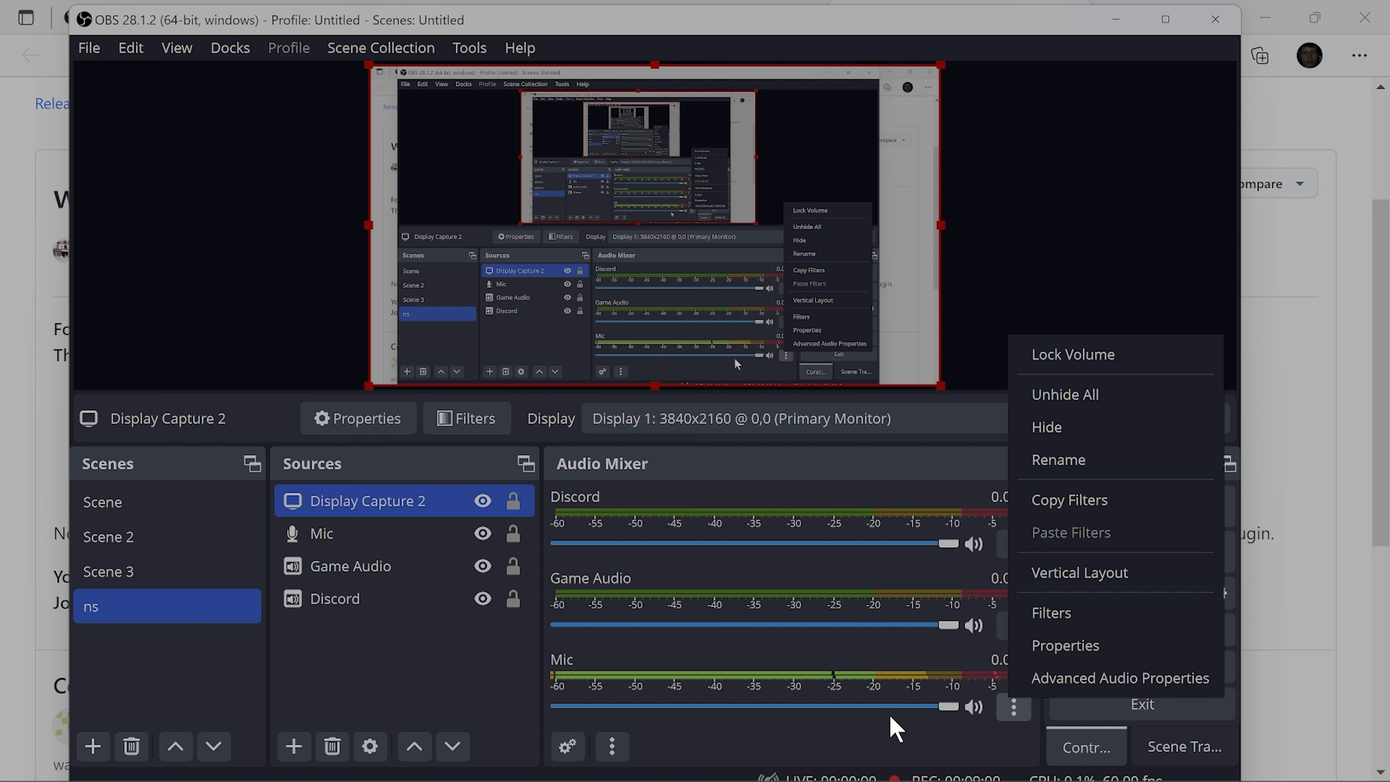
{"action": "left_click", "coordinate": [895, 728]}
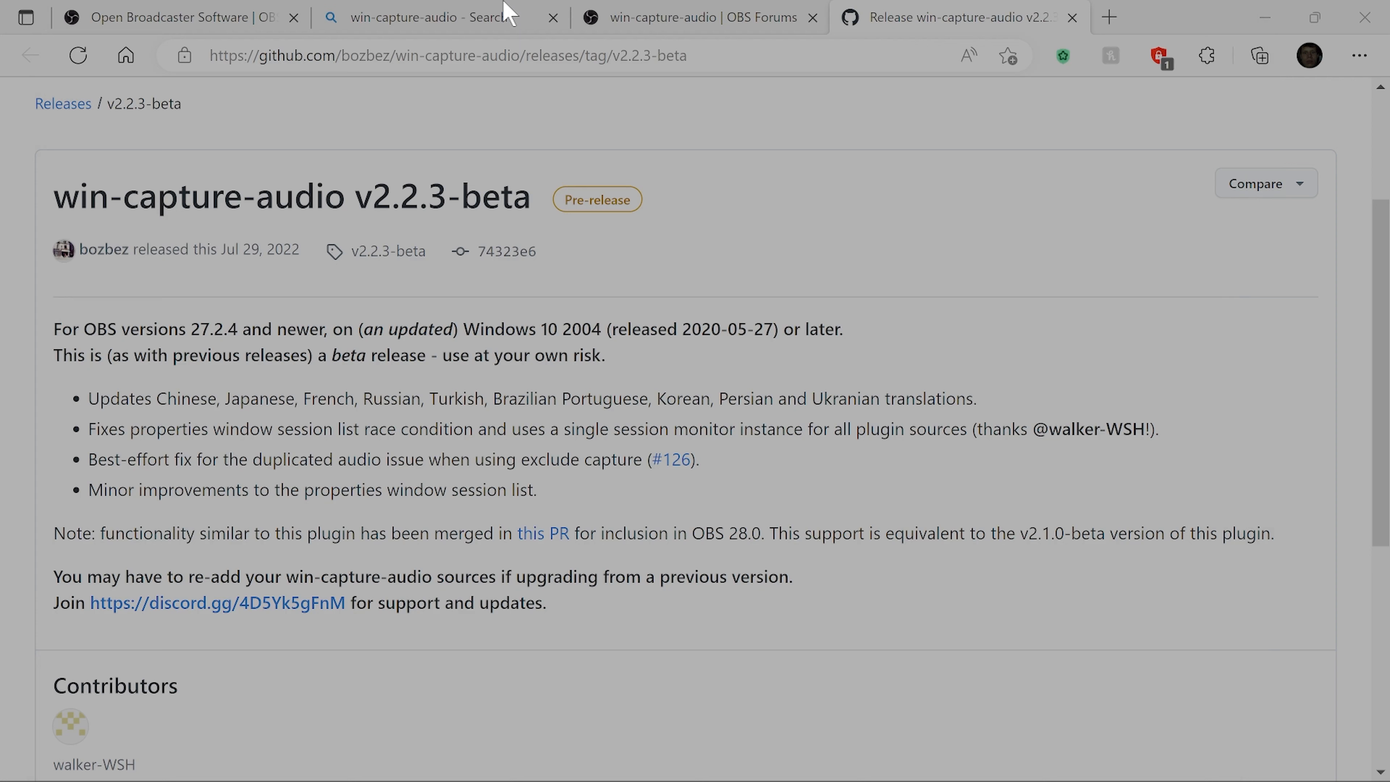
Step: Switch to OBS Studio and restart the recording
{"action": "left_click", "coordinate": [910, 756]}
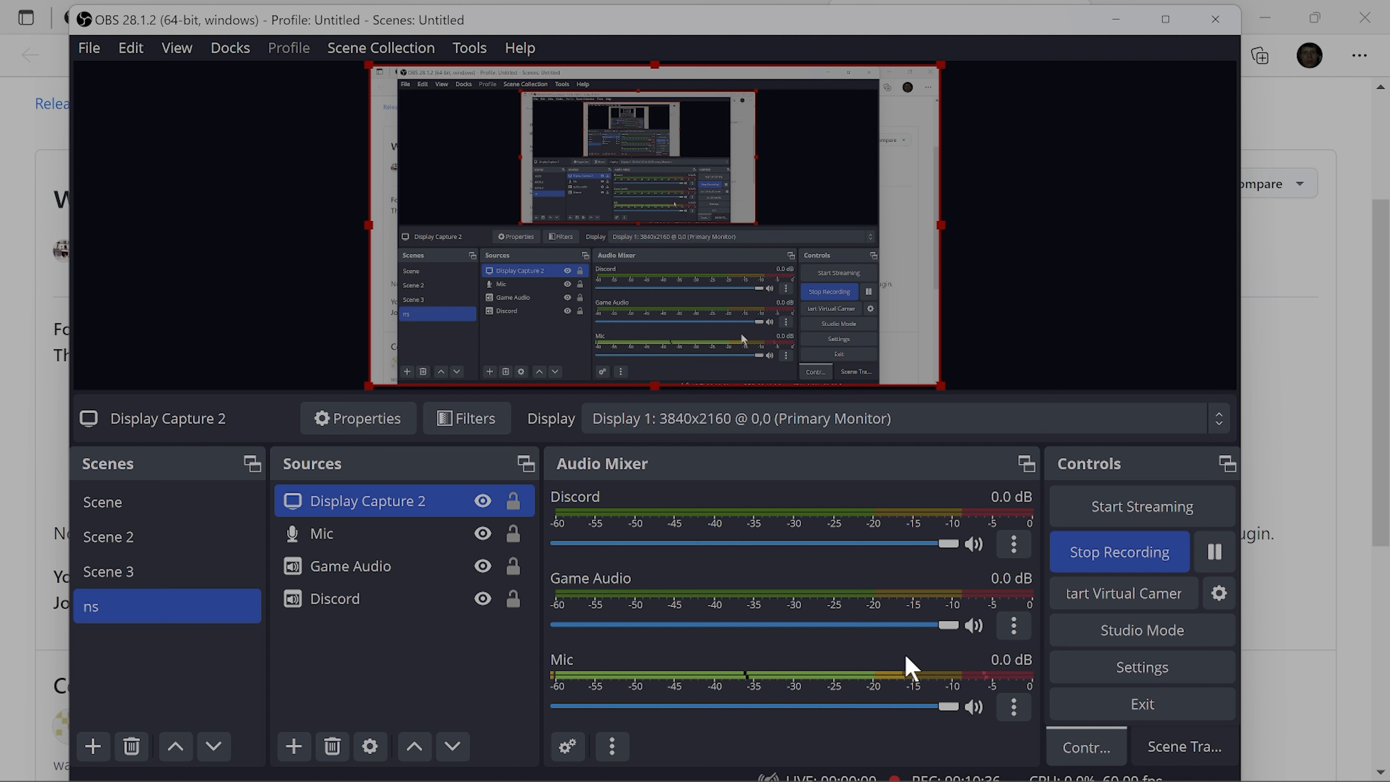
{"action": "left_click", "coordinate": [1130, 566]}
Step: Open Remux Recordings and browse the Recordings folder for MKV files without choosing one
{"action": "left_click", "coordinate": [89, 49]}
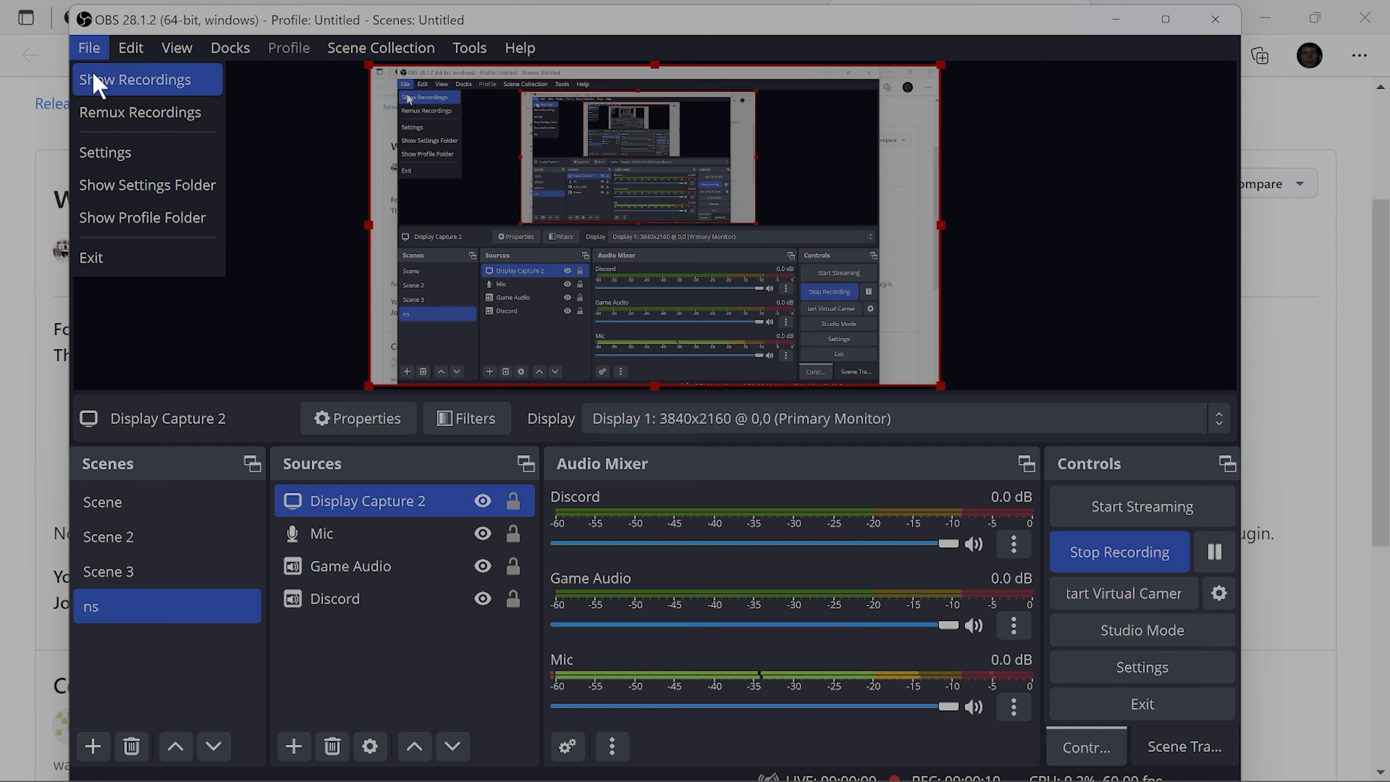
{"action": "left_click", "coordinate": [110, 114]}
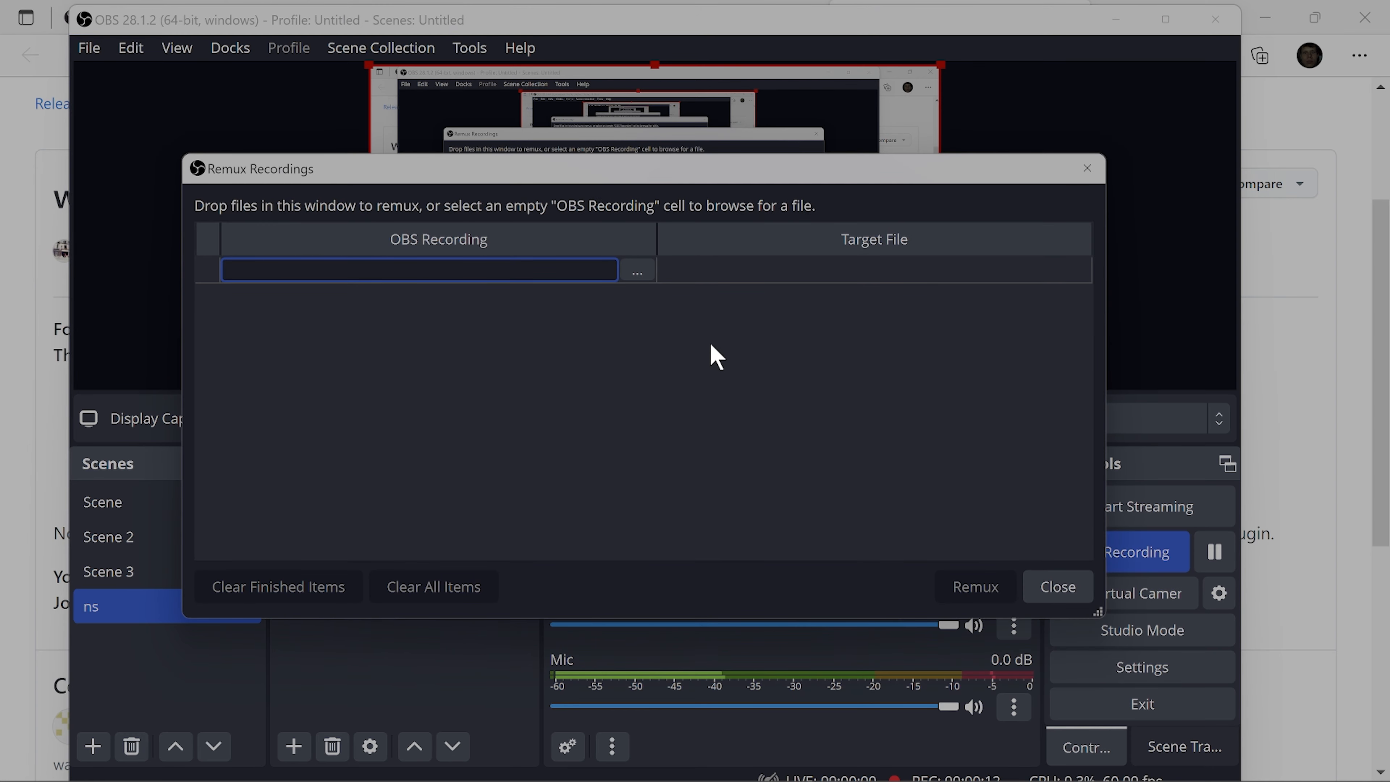
{"action": "left_click", "coordinate": [638, 272]}
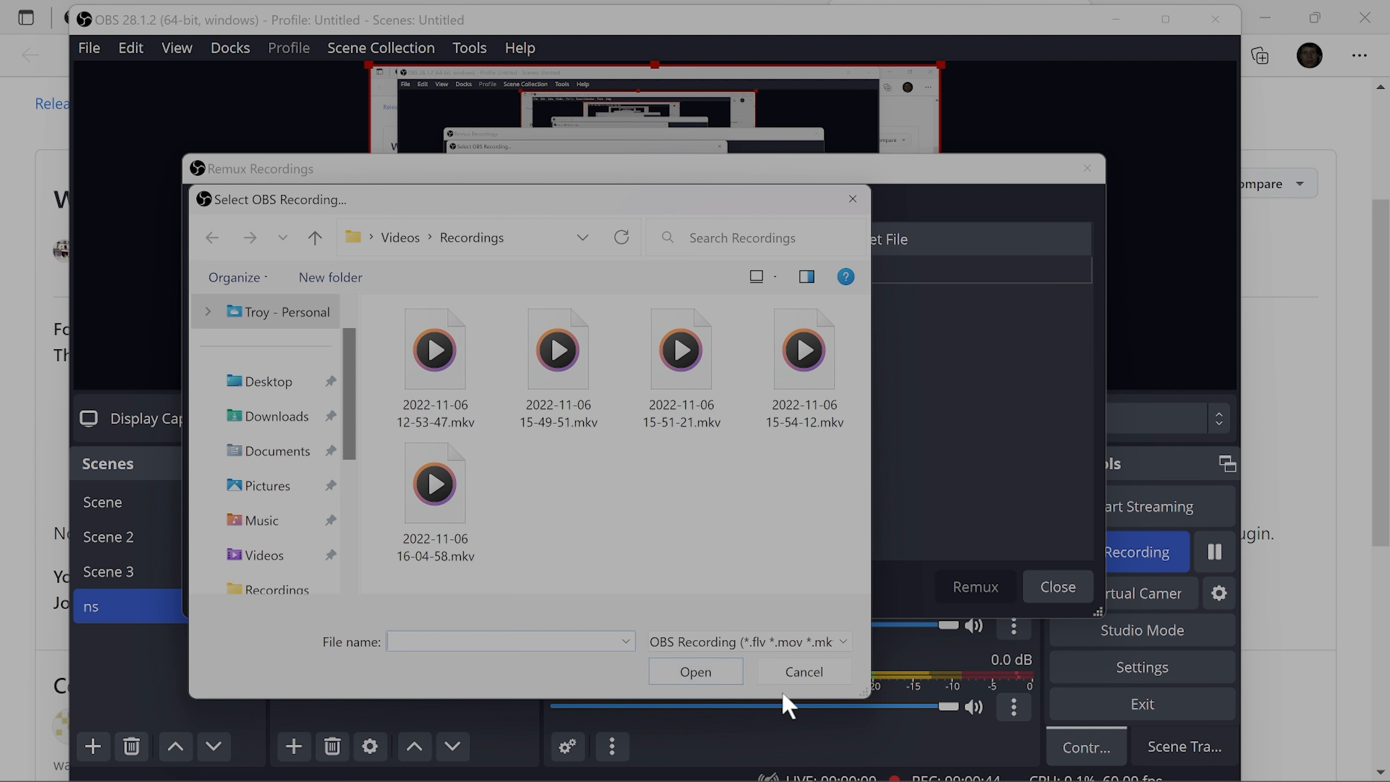
{"action": "left_click", "coordinate": [811, 670]}
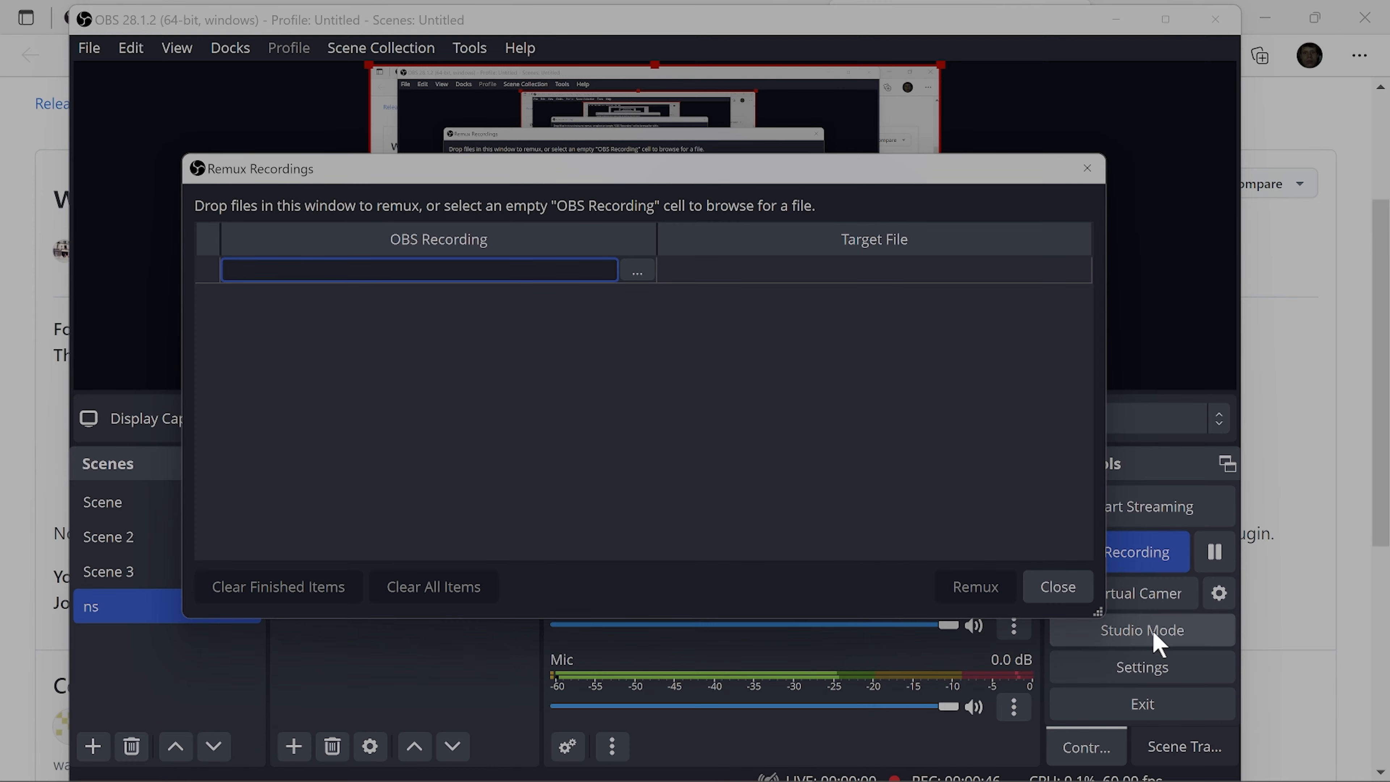